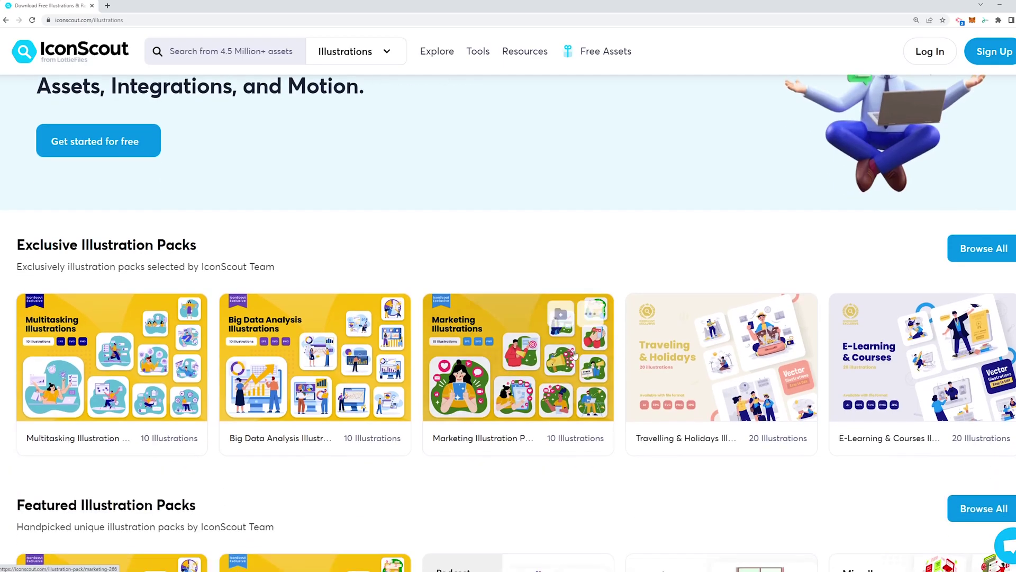
# - Scroll down through IconScout's 3D Illustrations and featured 3D packs pages
pyautogui.scroll(-4, 606, 374)
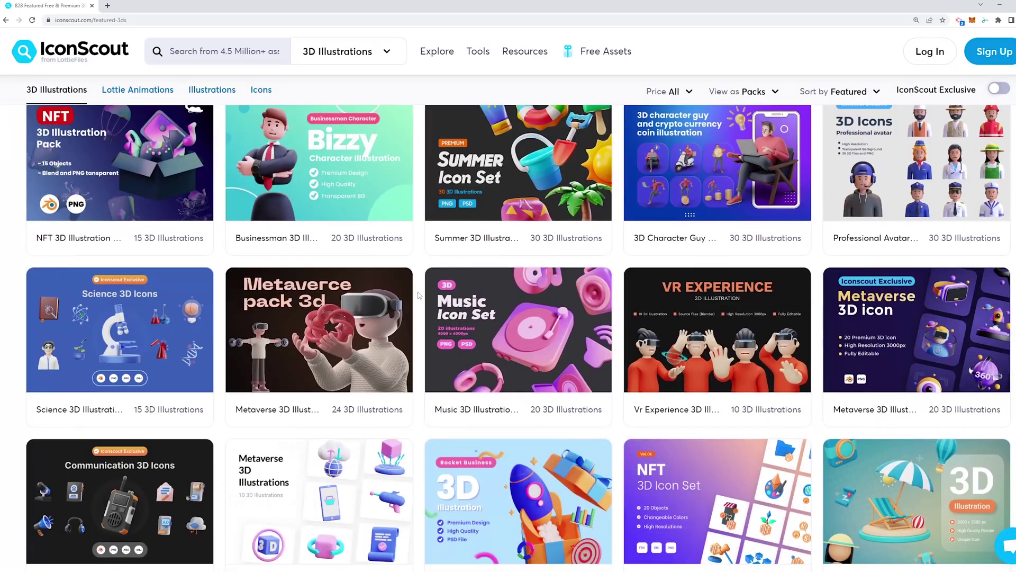
pyautogui.scroll(-3, 420, 295)
pyautogui.scroll(-10, 418, 295)
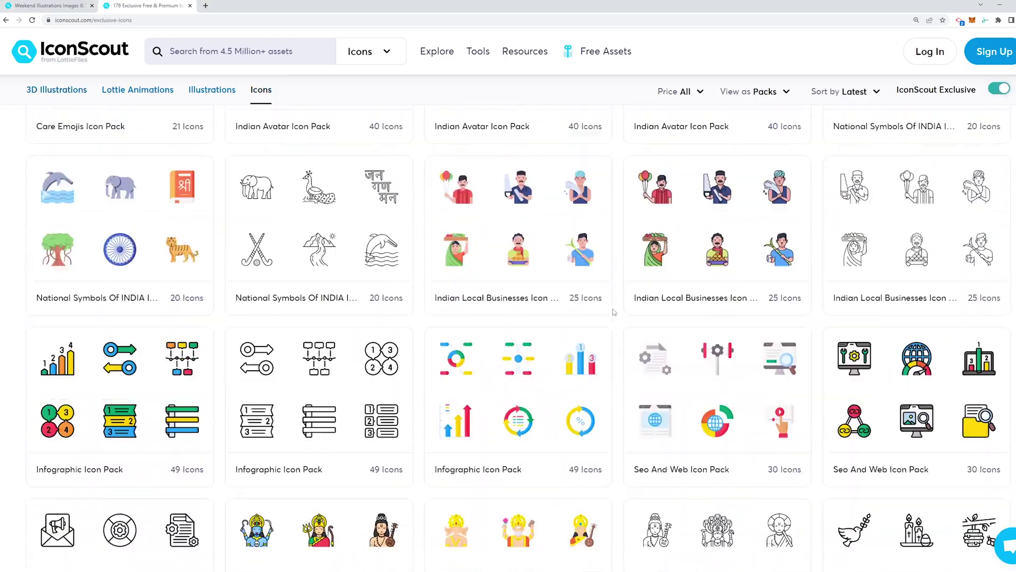
pyautogui.scroll(-2, 614, 312)
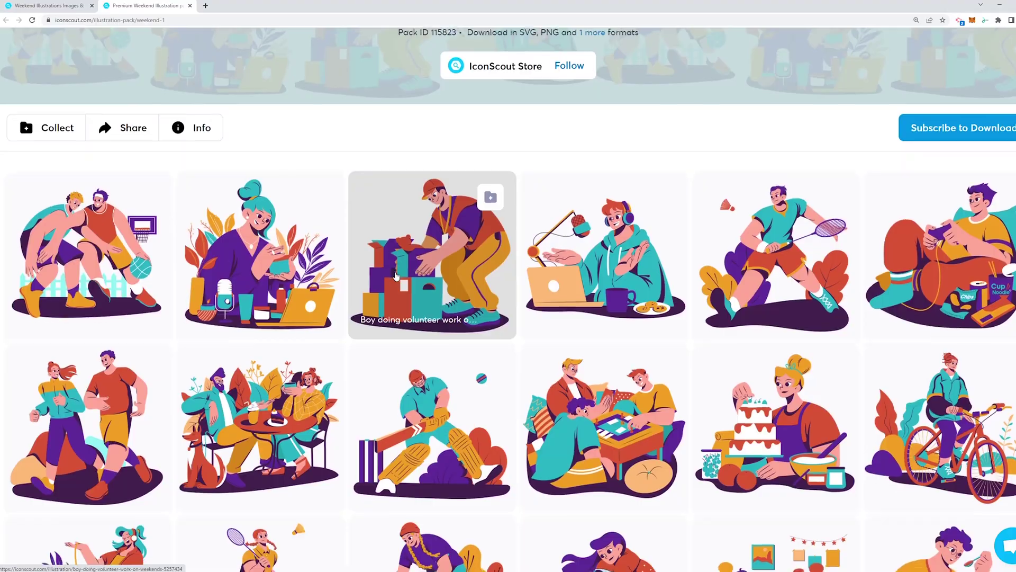
pyautogui.scroll(-3, 428, 258)
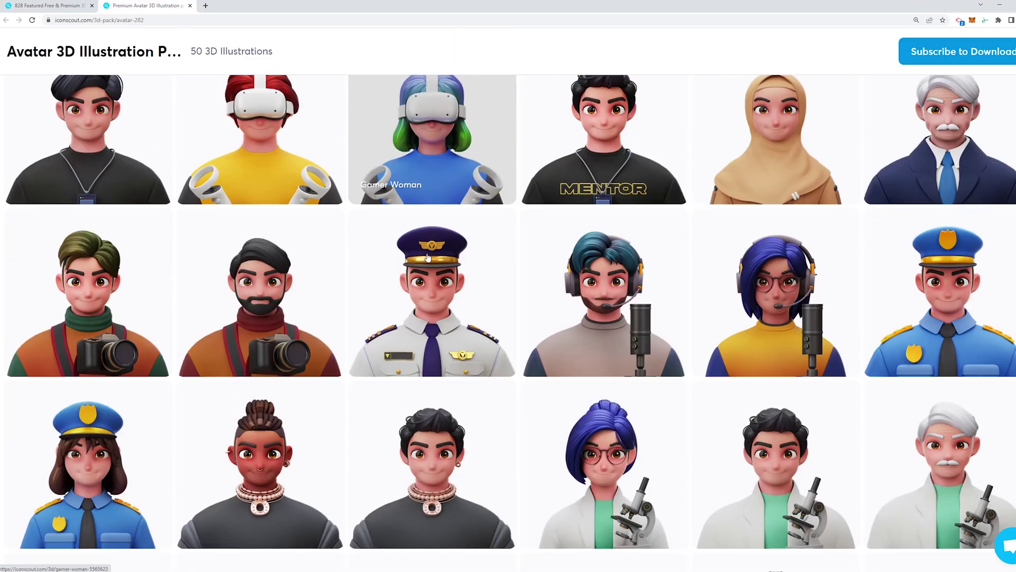
pyautogui.scroll(-2, 428, 257)
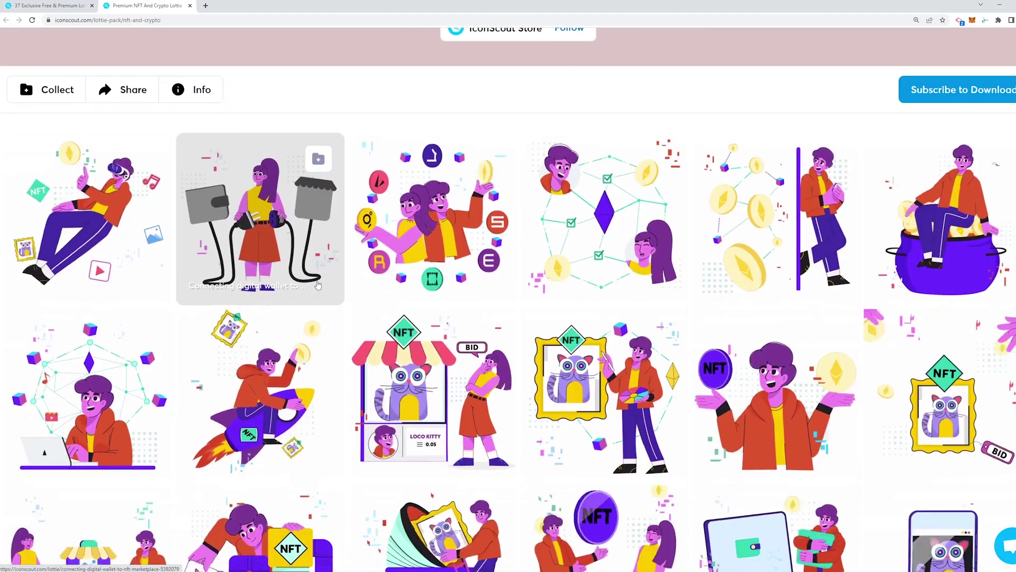
pyautogui.scroll(-3, 248, 254)
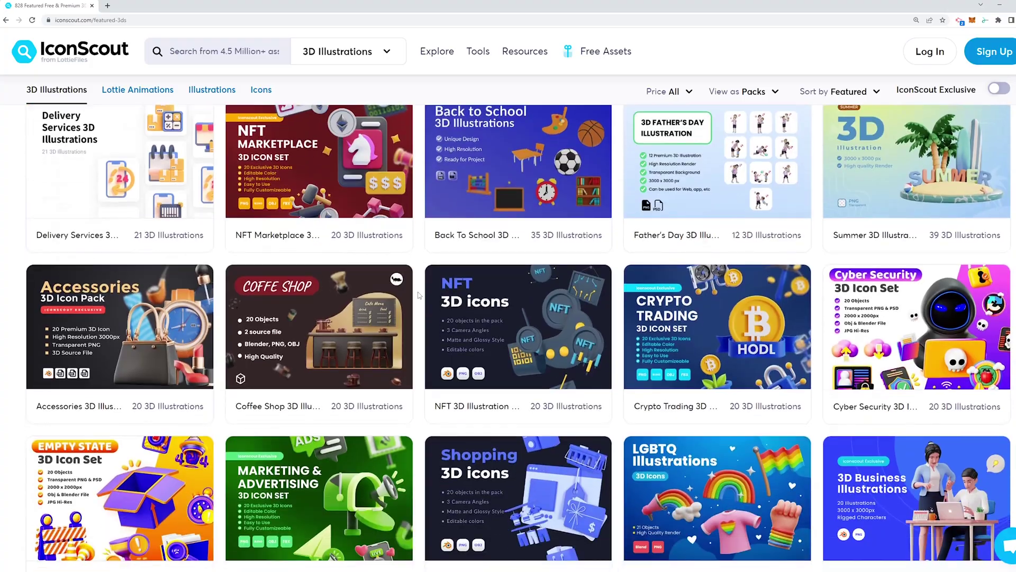
pyautogui.scroll(-2, 419, 295)
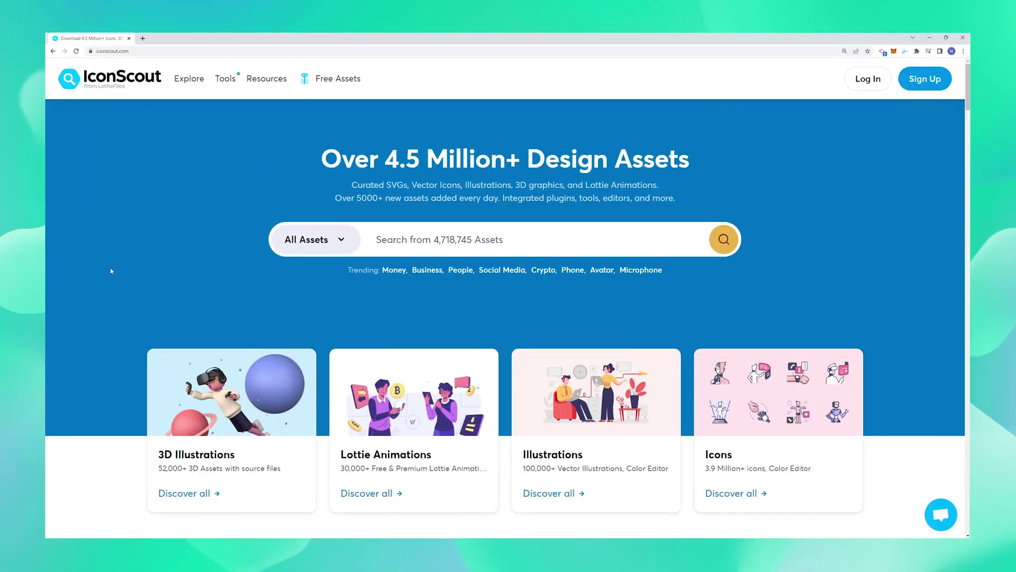
# - Highlight the iconscout.com address and show the recently viewed assets under the search box
pyautogui.click(162, 52)
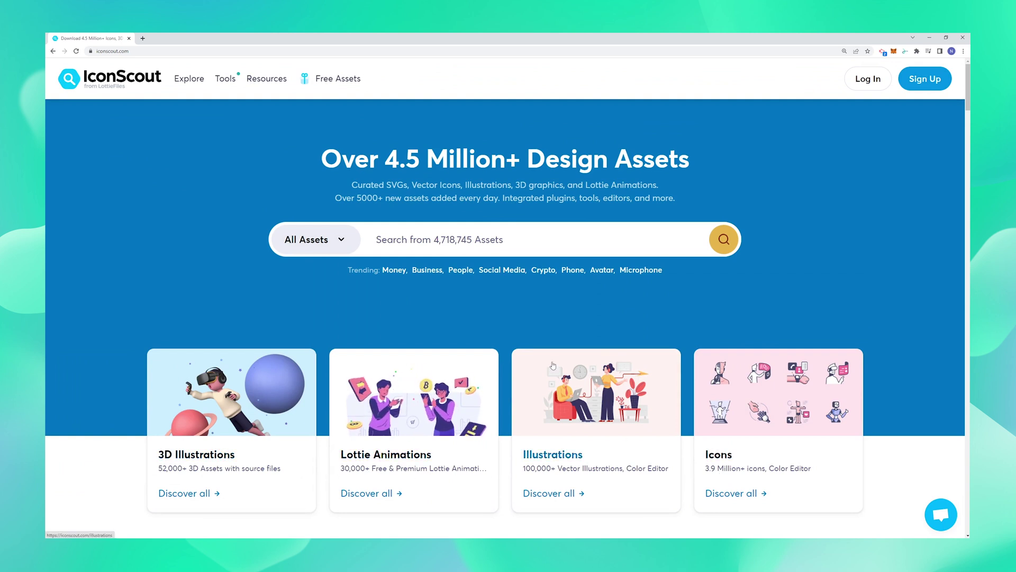
pyautogui.click(405, 244)
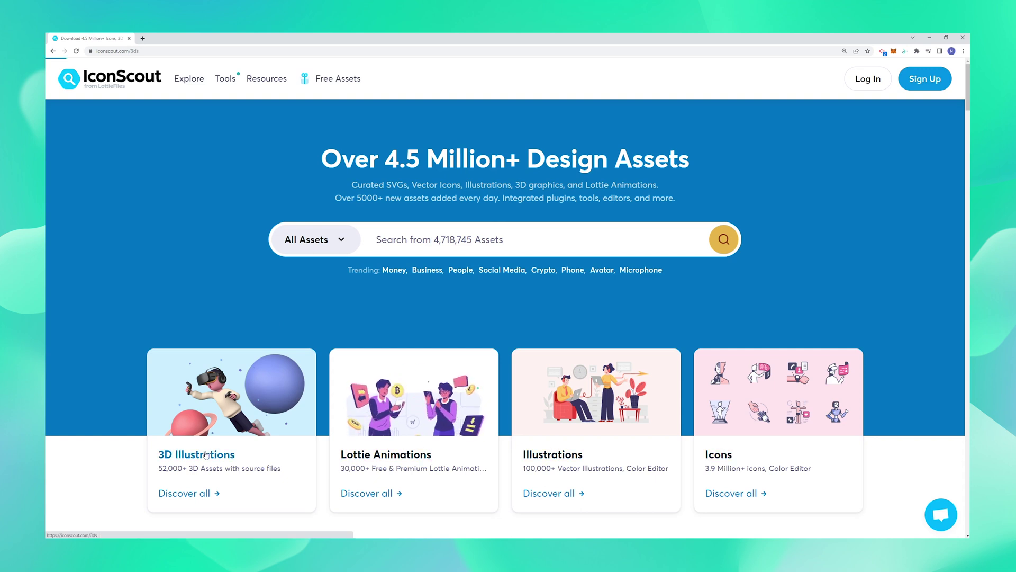
# - Browse the 3D packs sections and open the Tax pack with its 20 PNG/BLEND illustrations
pyautogui.scroll(-5, 600, 316)
pyautogui.scroll(-12, 600, 316)
pyautogui.scroll(-14, 601, 319)
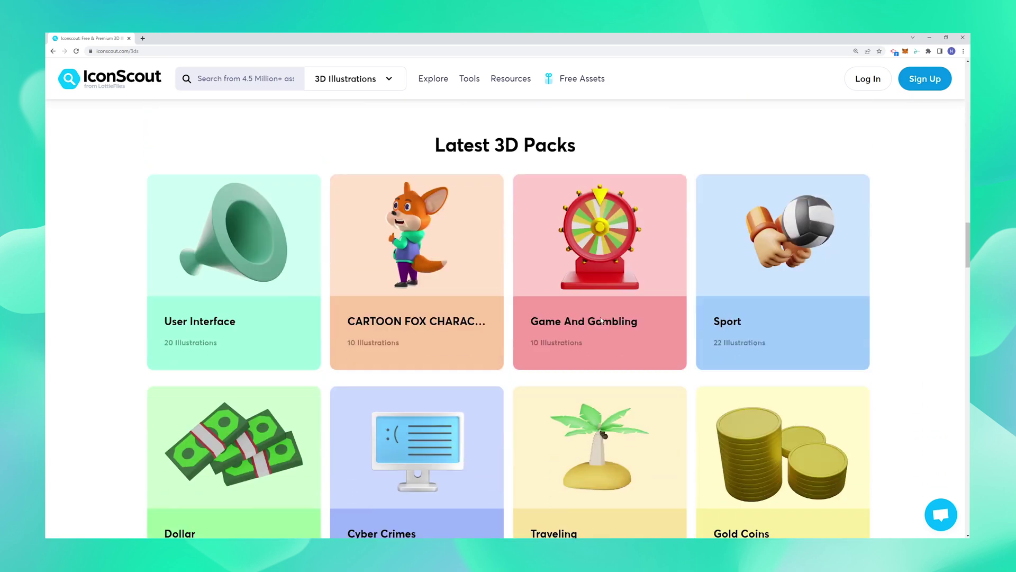
pyautogui.scroll(-15, 601, 319)
pyautogui.scroll(-10, 600, 320)
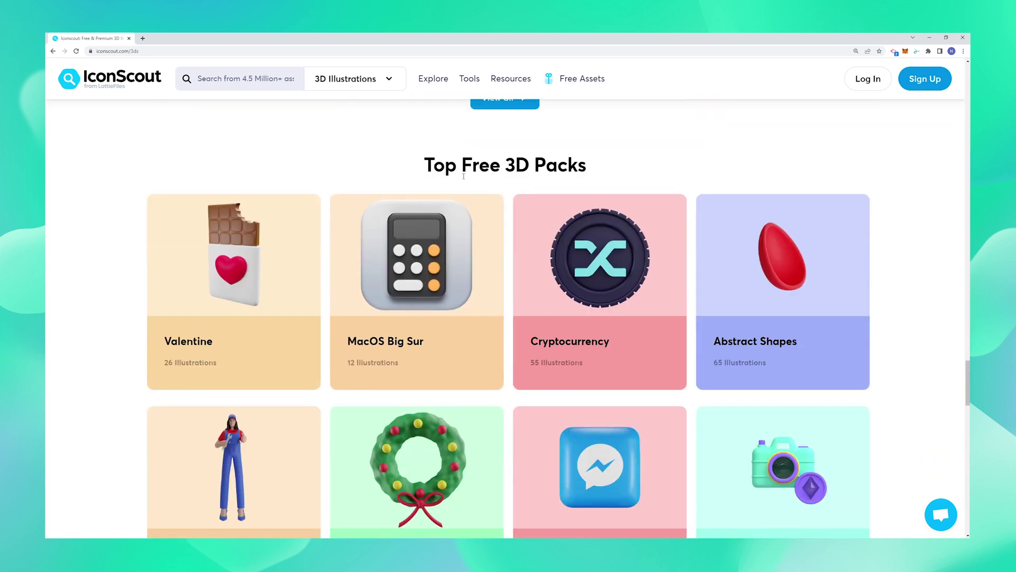
pyautogui.scroll(11, 602, 179)
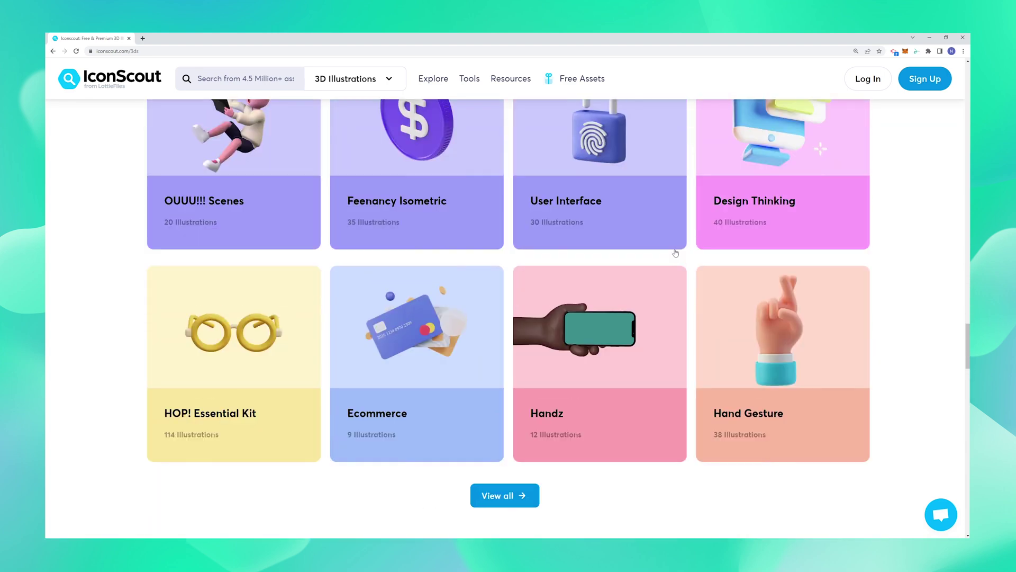
pyautogui.scroll(10, 675, 253)
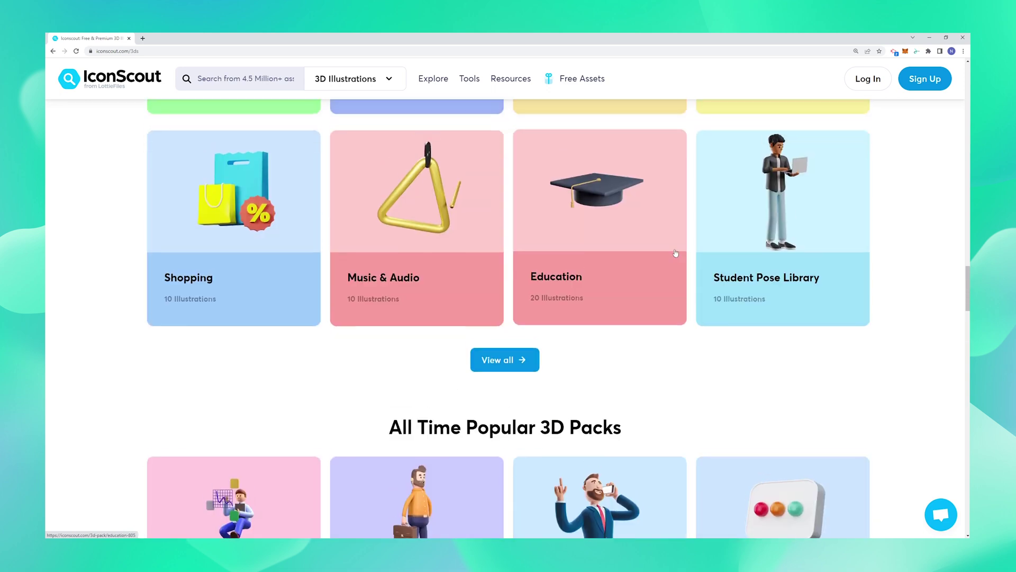
pyautogui.scroll(10, 675, 253)
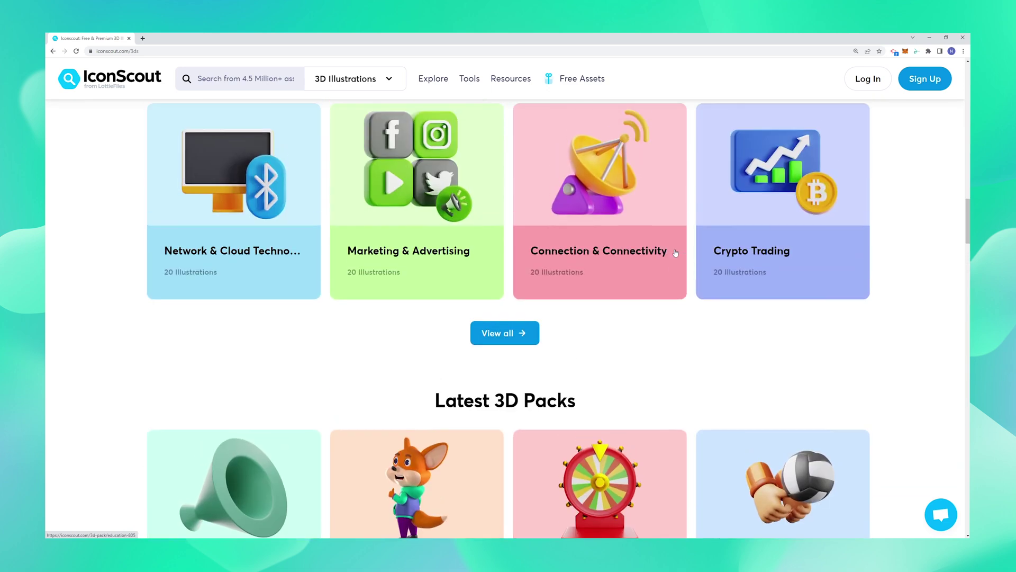
pyautogui.scroll(6, 676, 253)
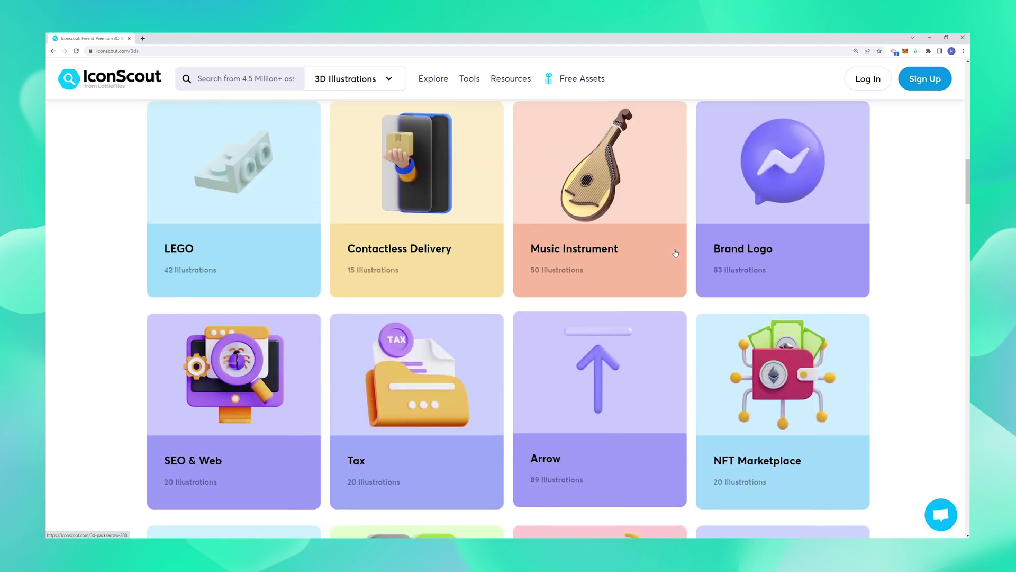
pyautogui.scroll(7, 675, 253)
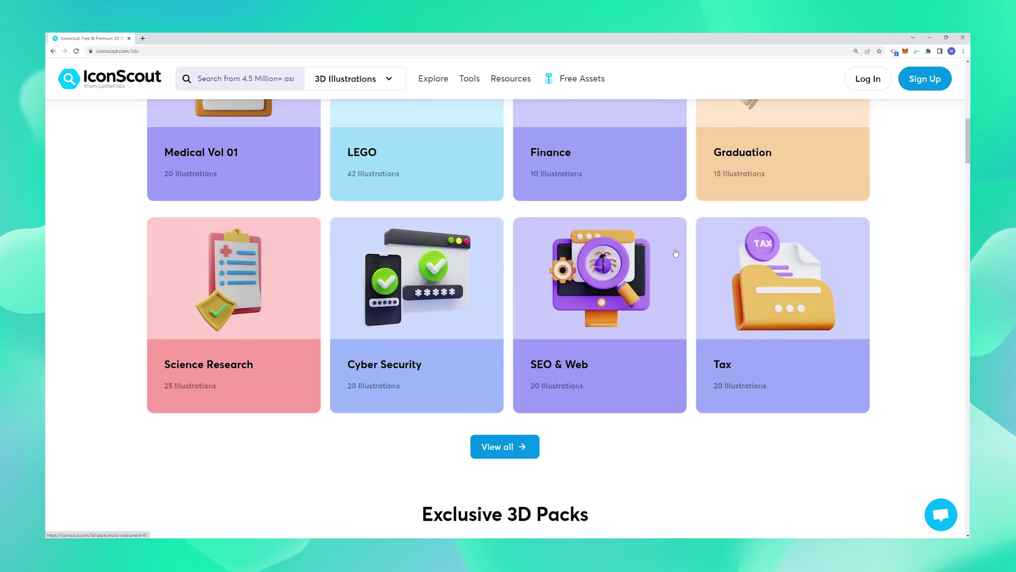
pyautogui.scroll(8, 675, 253)
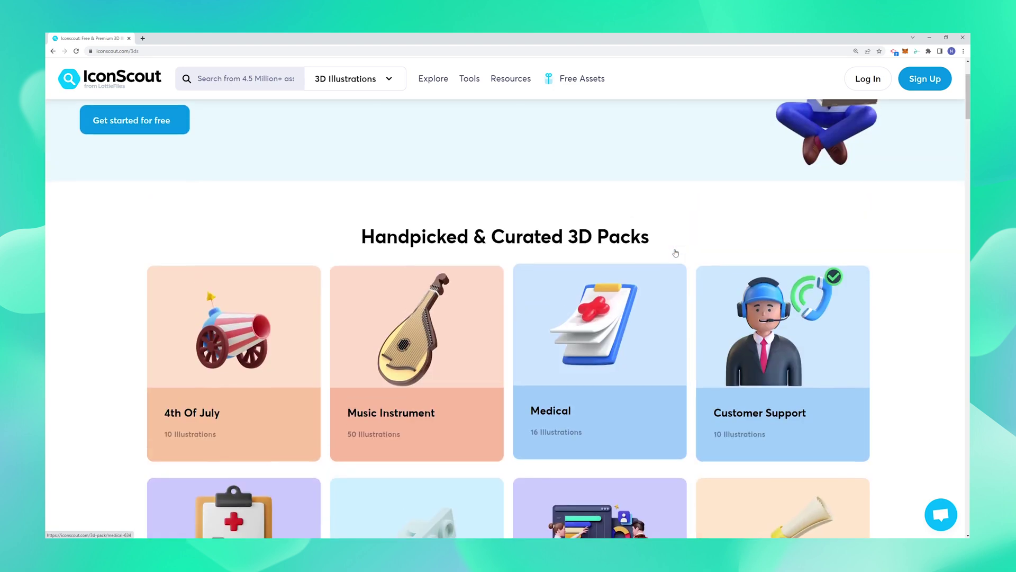
pyautogui.scroll(-8, 676, 253)
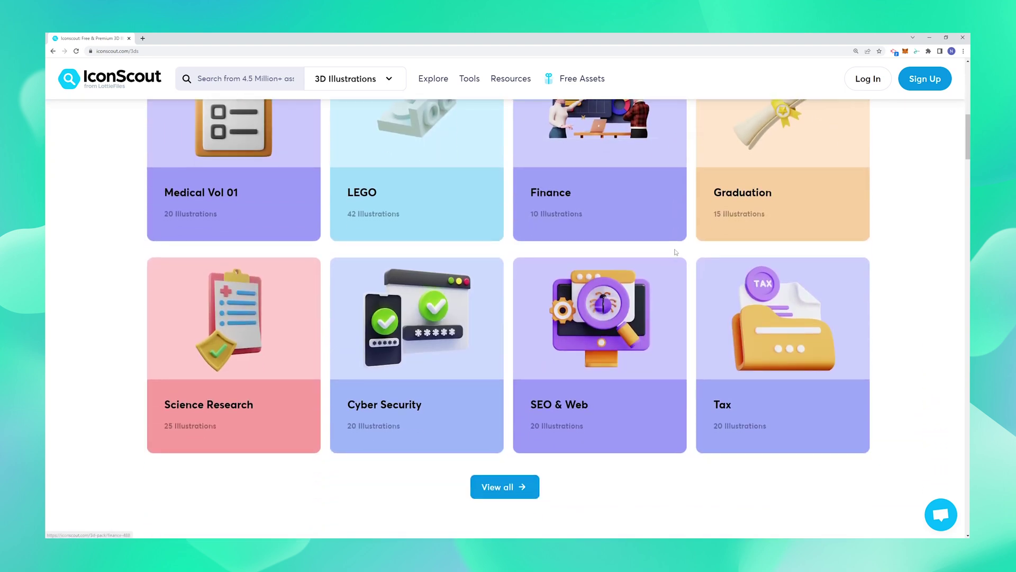
pyautogui.click(778, 339)
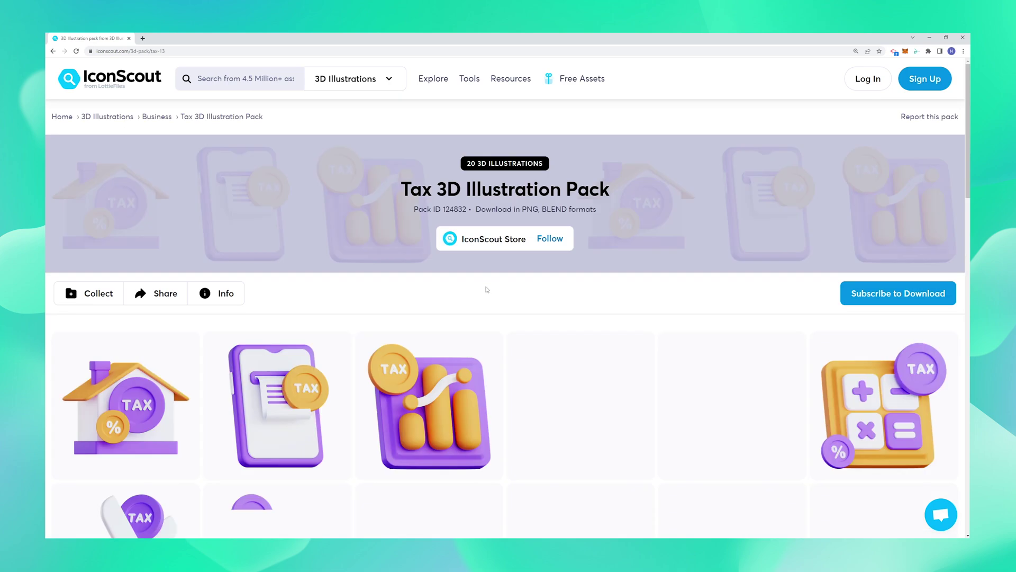
# - View the Tax Document Folder illustration's details and its Get All Access pricing page
pyautogui.scroll(-4, 486, 289)
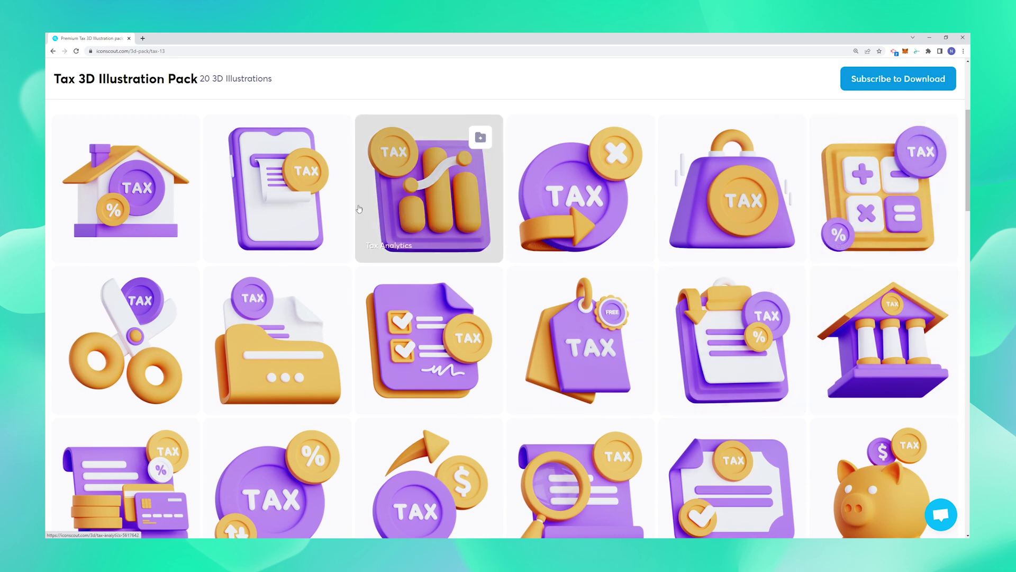
pyautogui.click(281, 324)
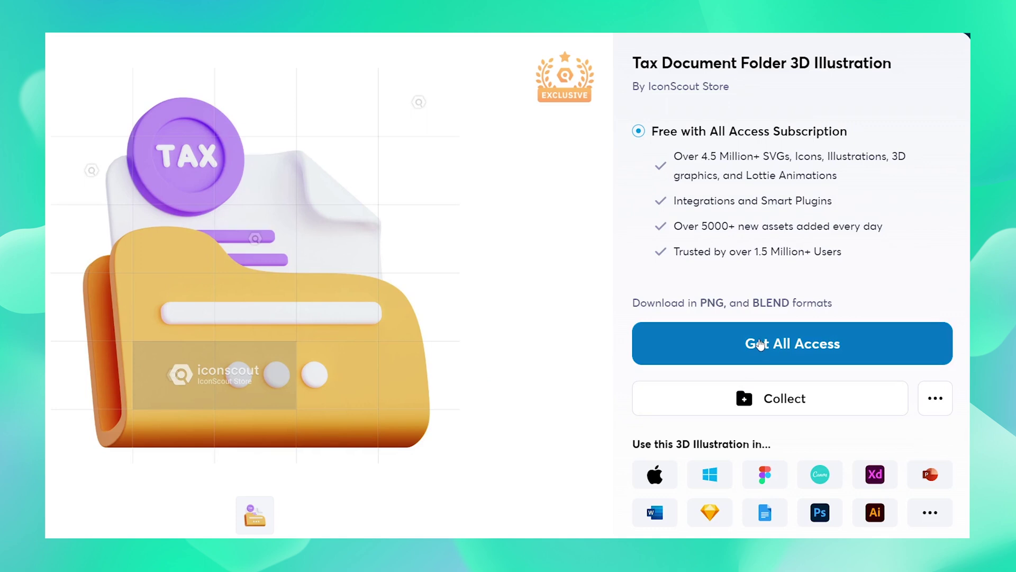
pyautogui.click(750, 325)
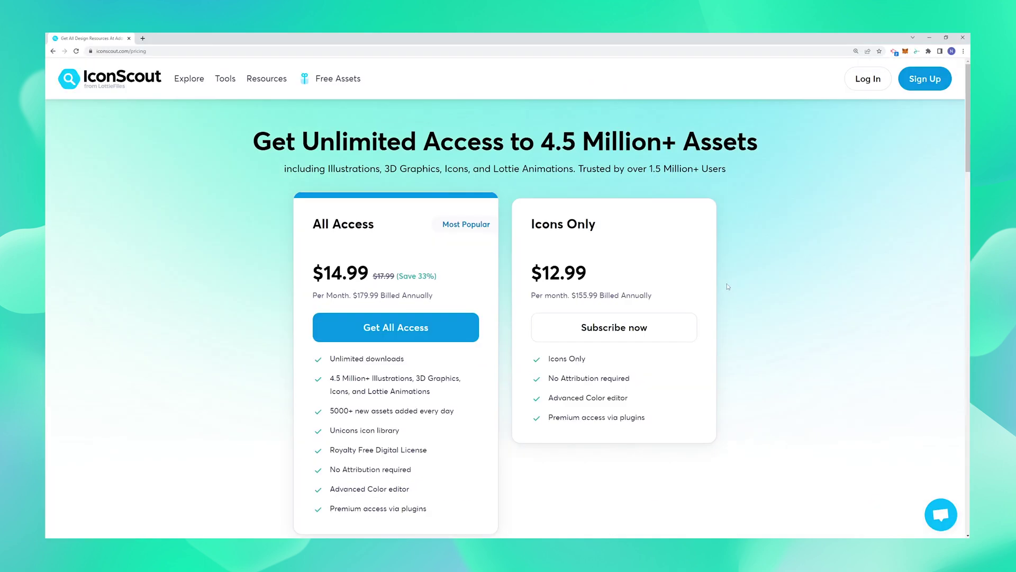
# - Review the All Access $14.99 and Icons Only $12.99 plans, then return to the homepage
pyautogui.scroll(-2, 728, 286)
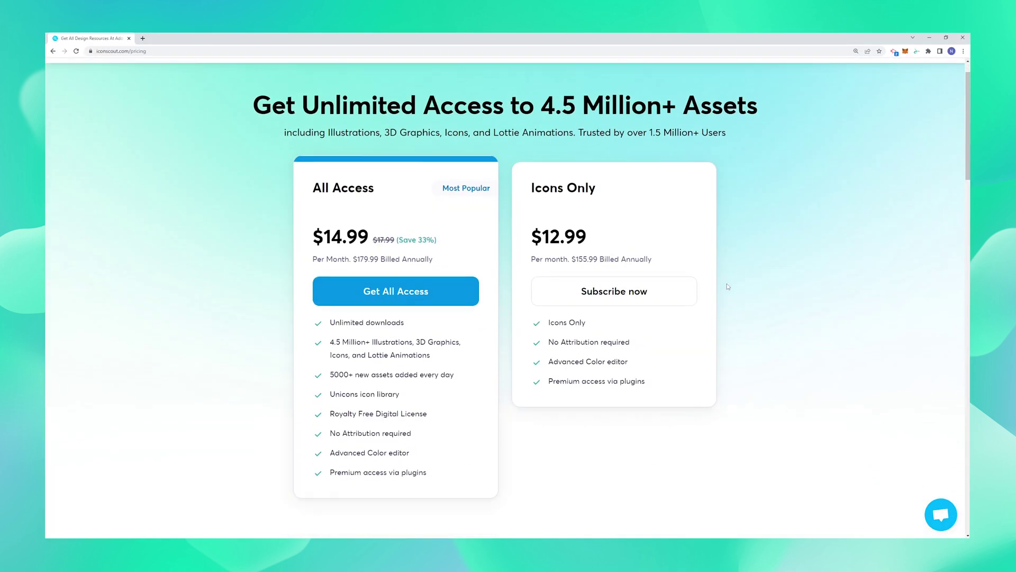
pyautogui.scroll(1, 728, 286)
pyautogui.scroll(1, 785, 451)
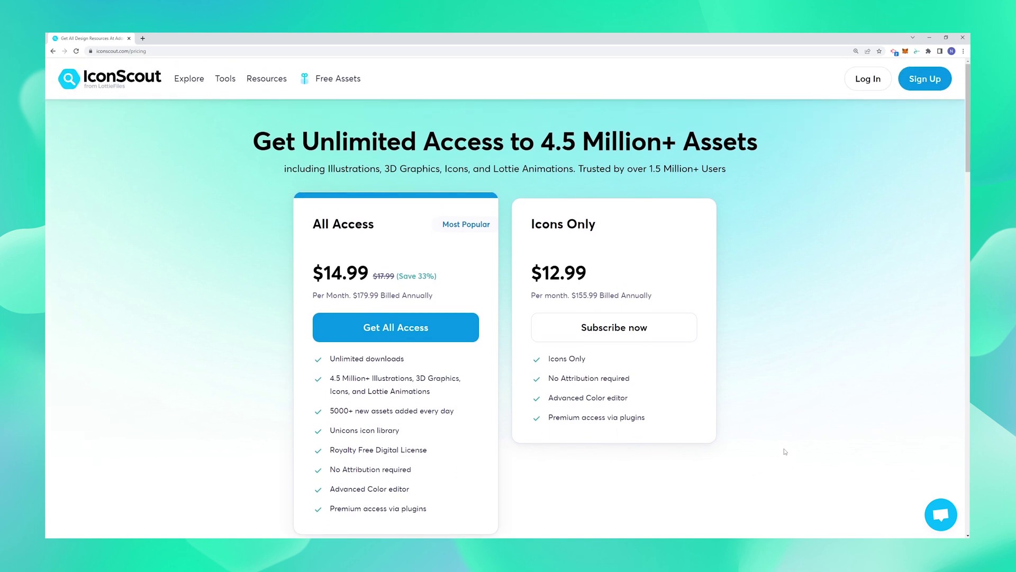
pyautogui.click(134, 82)
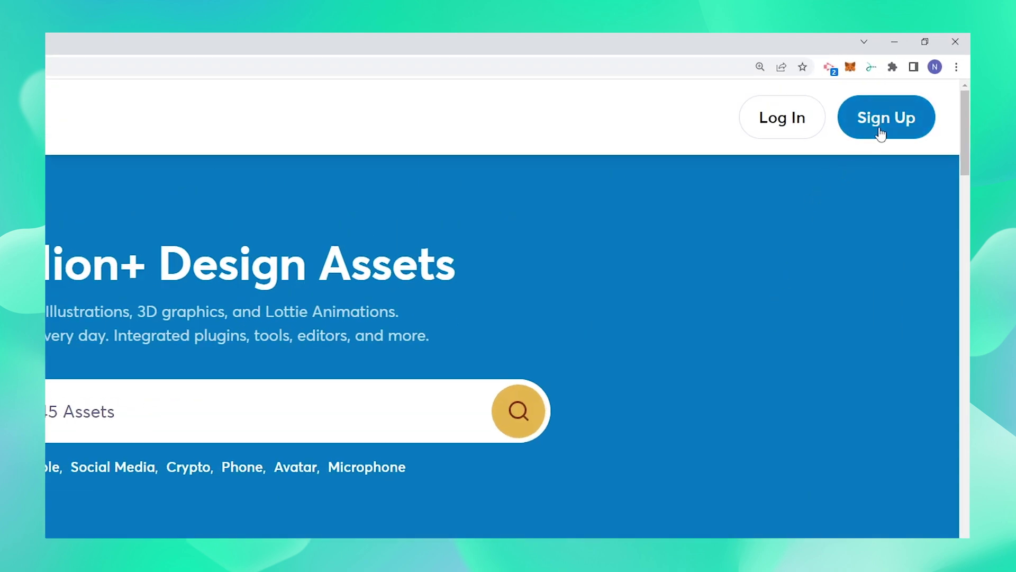
# - Skip the Create Account dialog and log in to the IconScout account instead
pyautogui.click(880, 132)
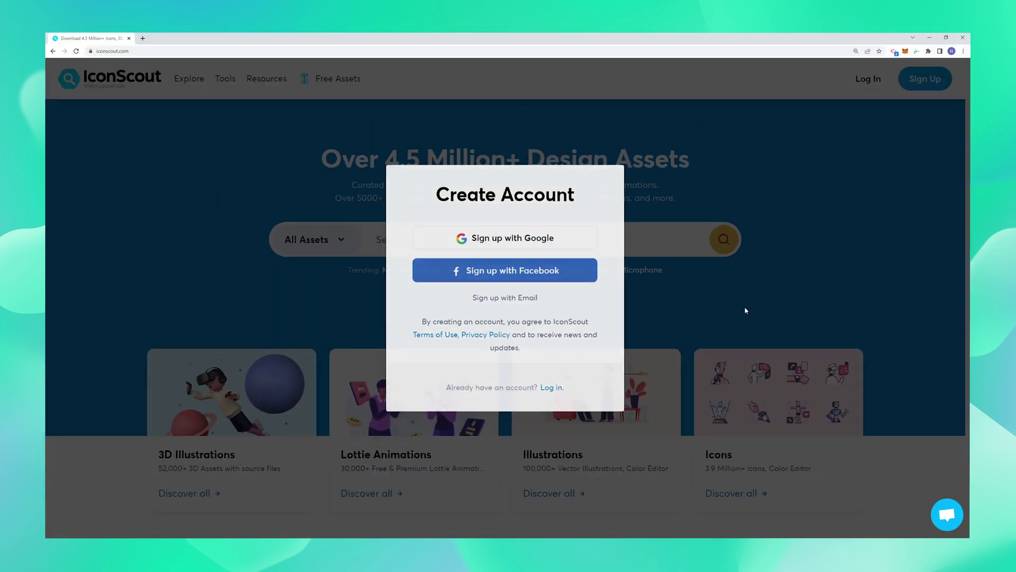
pyautogui.click(746, 311)
pyautogui.click(858, 80)
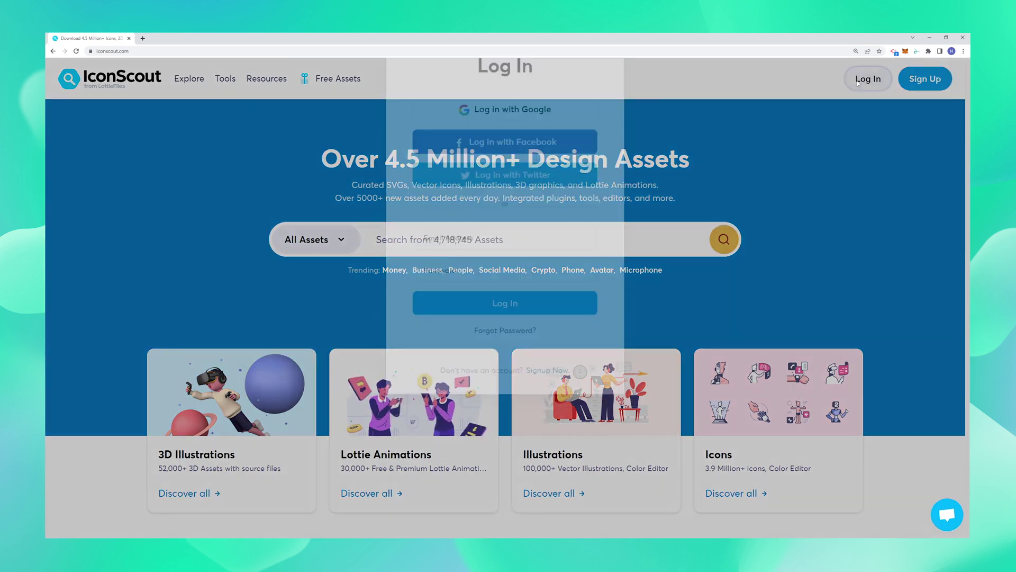
pyautogui.click(495, 384)
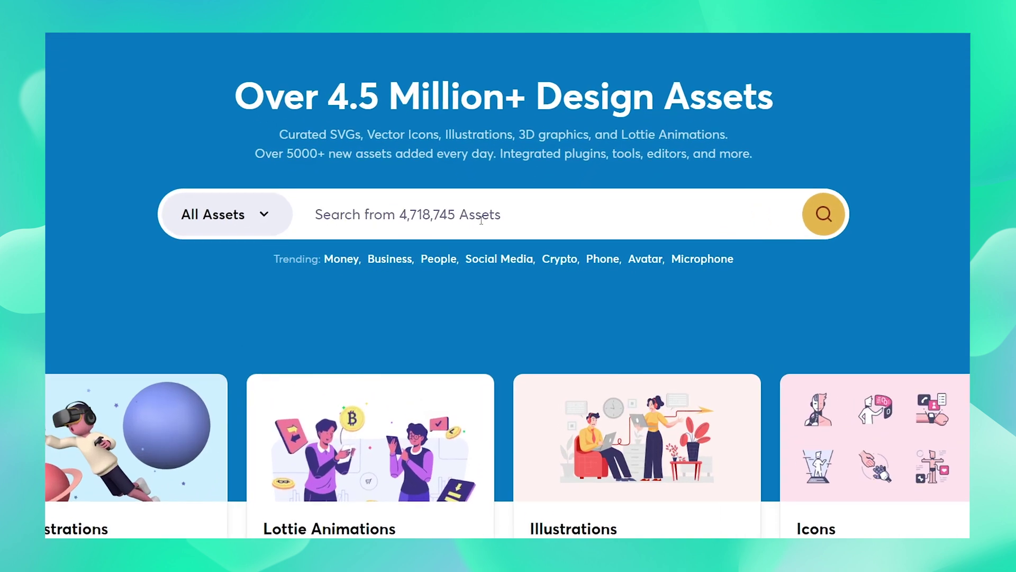
pyautogui.click(500, 239)
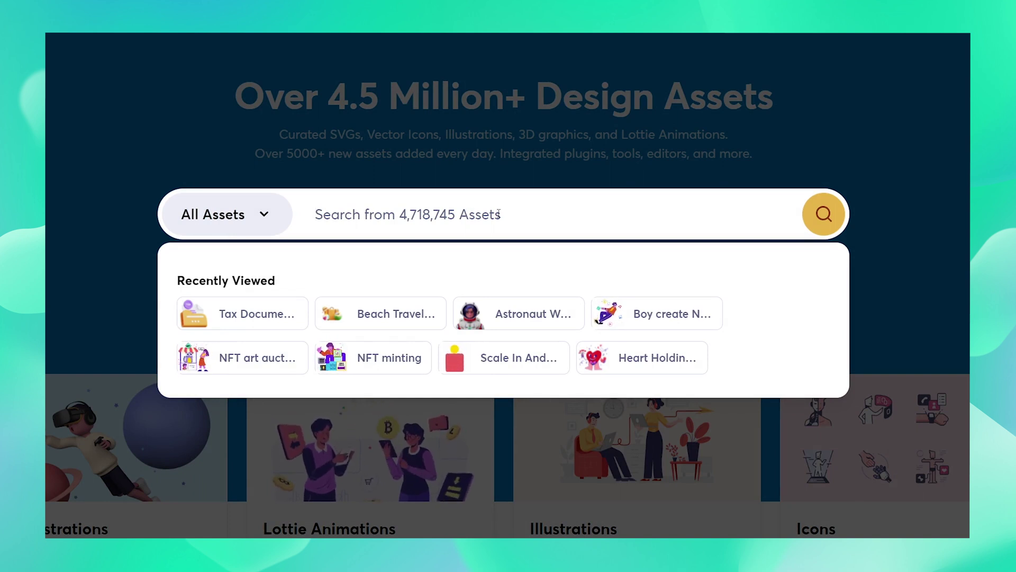
pyautogui.write('T')
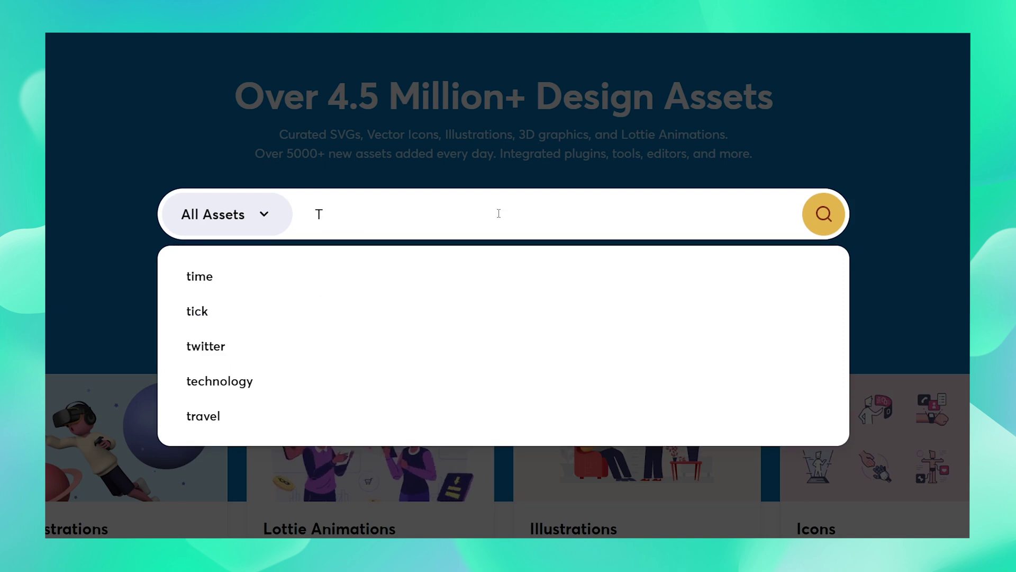
pyautogui.write('ravel')
pyautogui.press('Return')
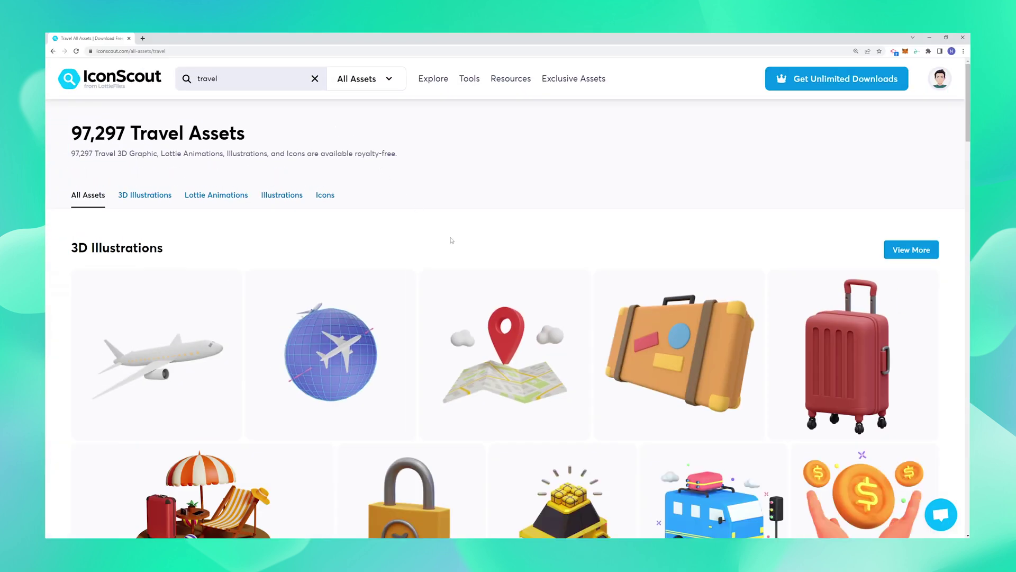
pyautogui.scroll(-1, 198, 206)
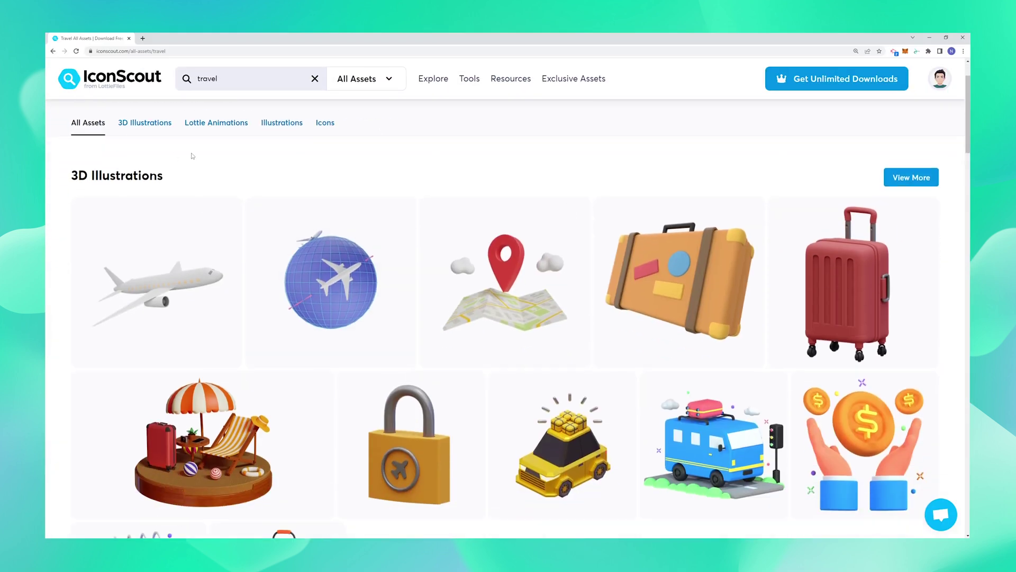
pyautogui.scroll(1, 173, 156)
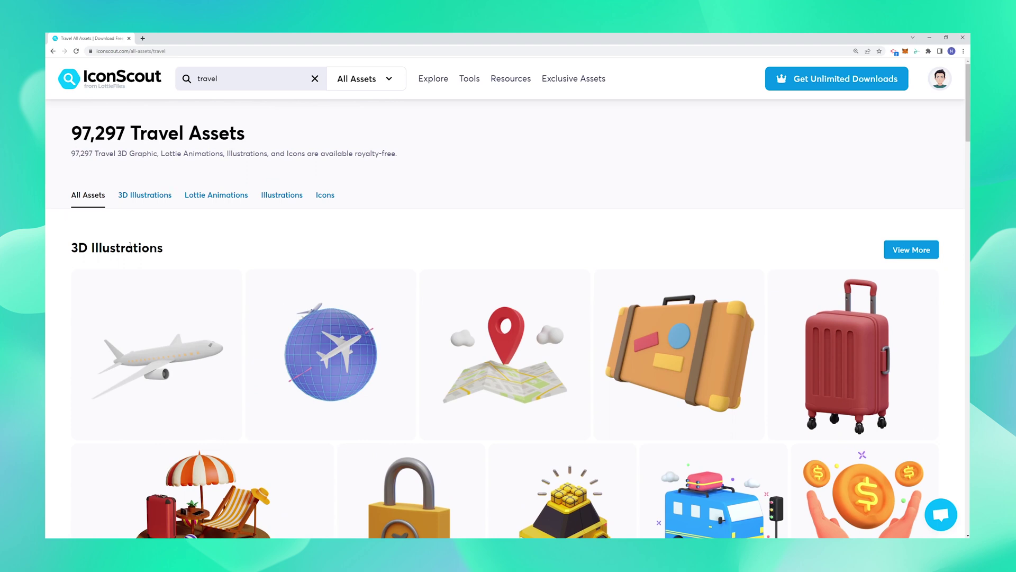
pyautogui.scroll(-7, 442, 289)
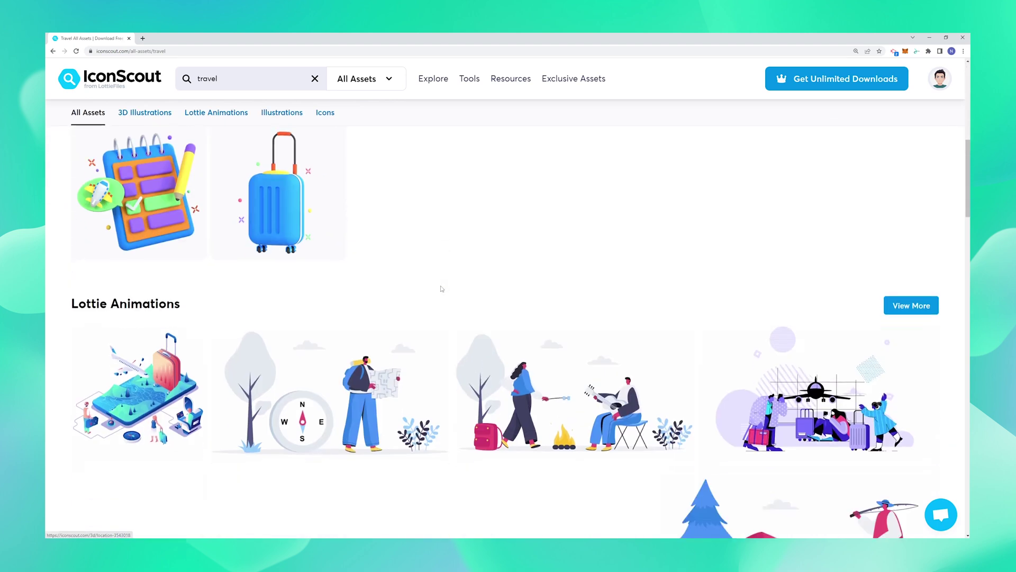
pyautogui.scroll(-4, 442, 289)
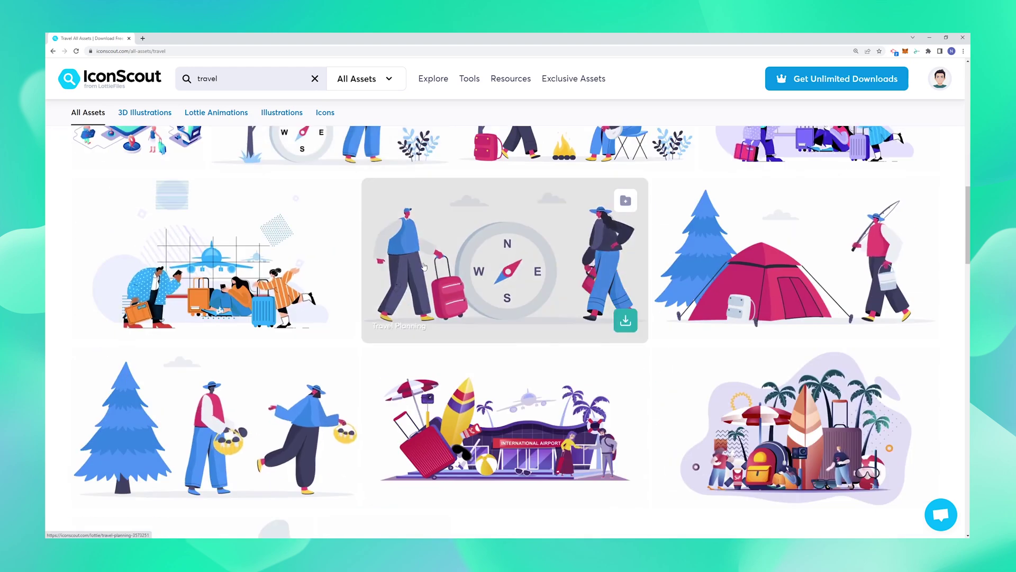
pyautogui.scroll(-9, 424, 266)
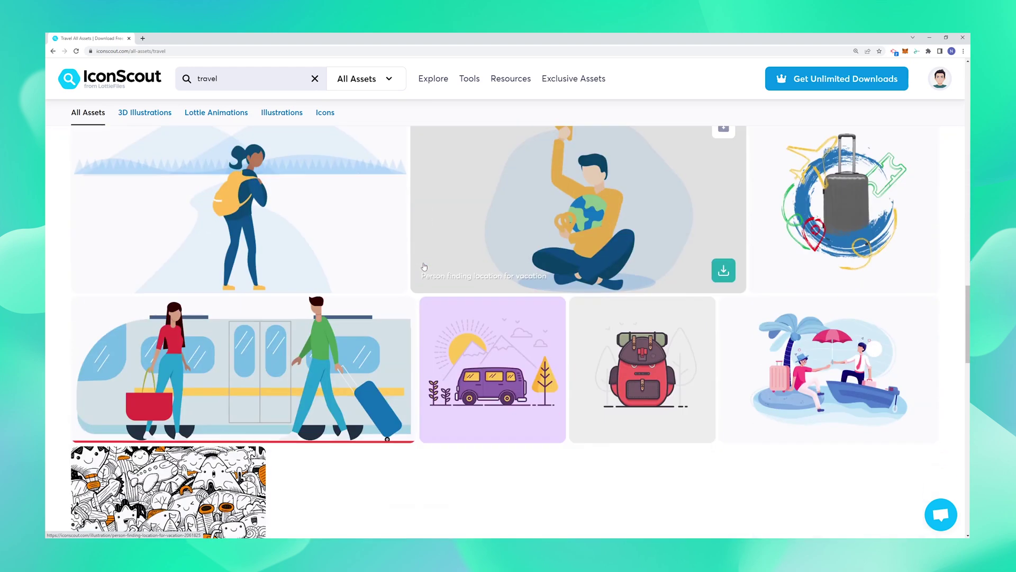
pyautogui.scroll(-10, 424, 266)
pyautogui.scroll(-8, 423, 266)
pyautogui.scroll(4, 424, 266)
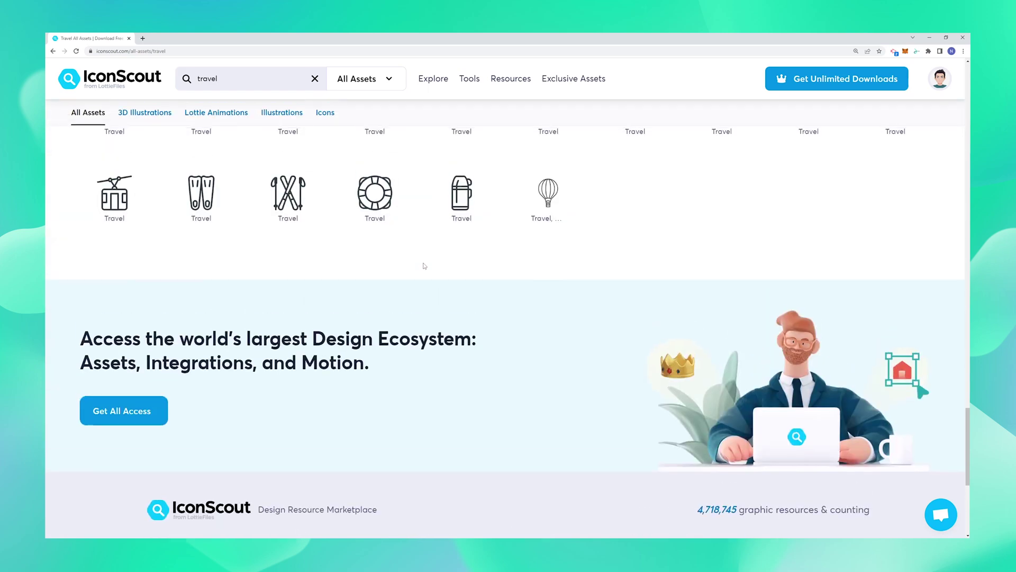
pyautogui.scroll(10, 424, 266)
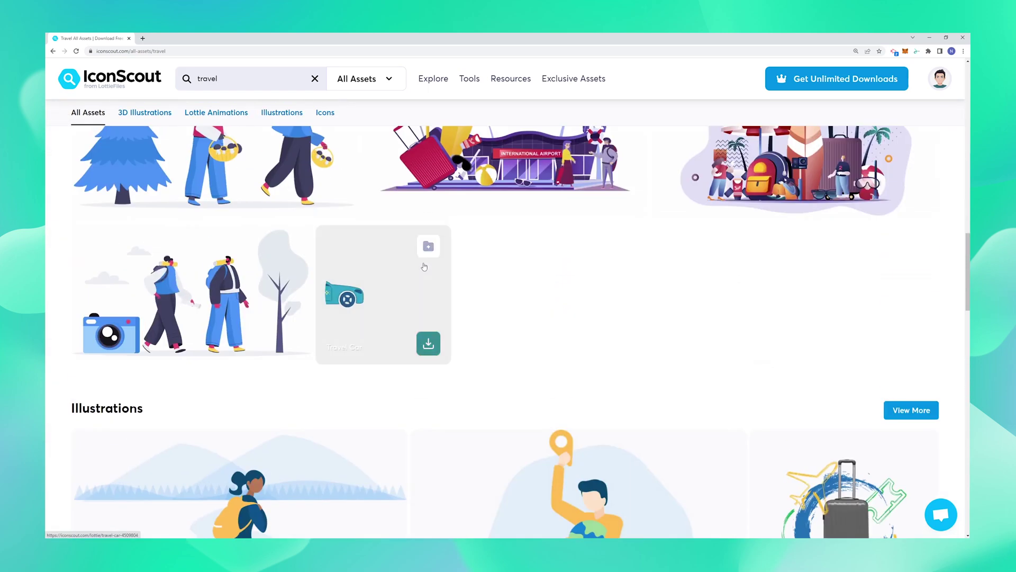
pyautogui.scroll(10, 424, 267)
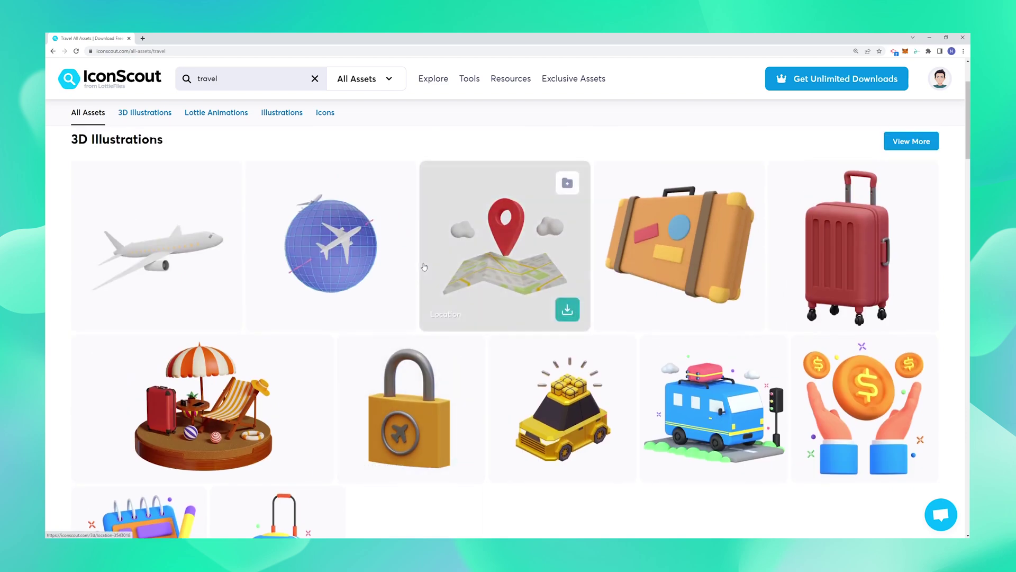
pyautogui.scroll(2, 424, 267)
# - Filter travel results to 3D Illustrations (97,297) and collapse the Categories filter list
pyautogui.click(149, 196)
pyautogui.scroll(-3, 494, 332)
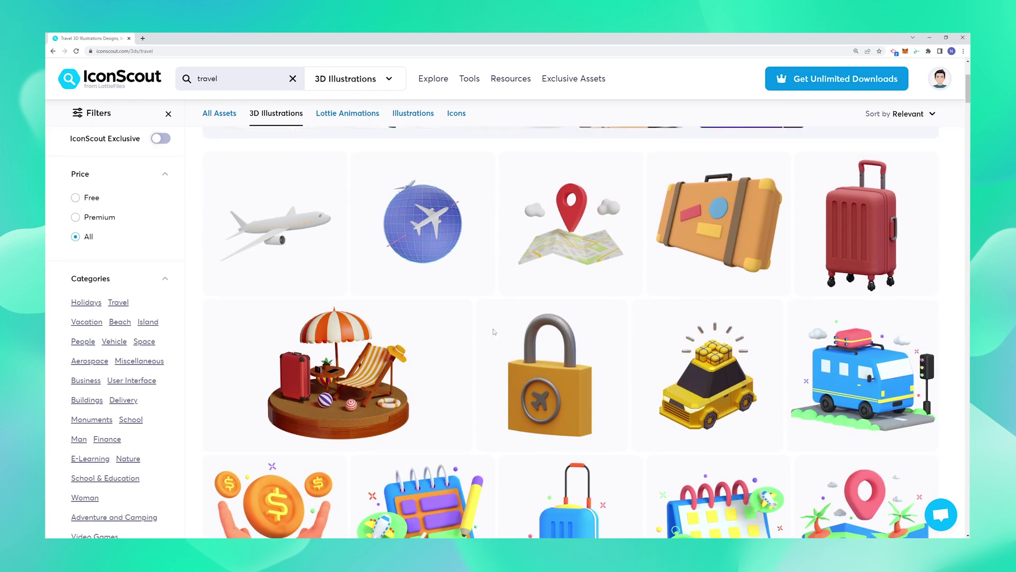
pyautogui.scroll(-10, 493, 332)
pyautogui.scroll(-12, 493, 332)
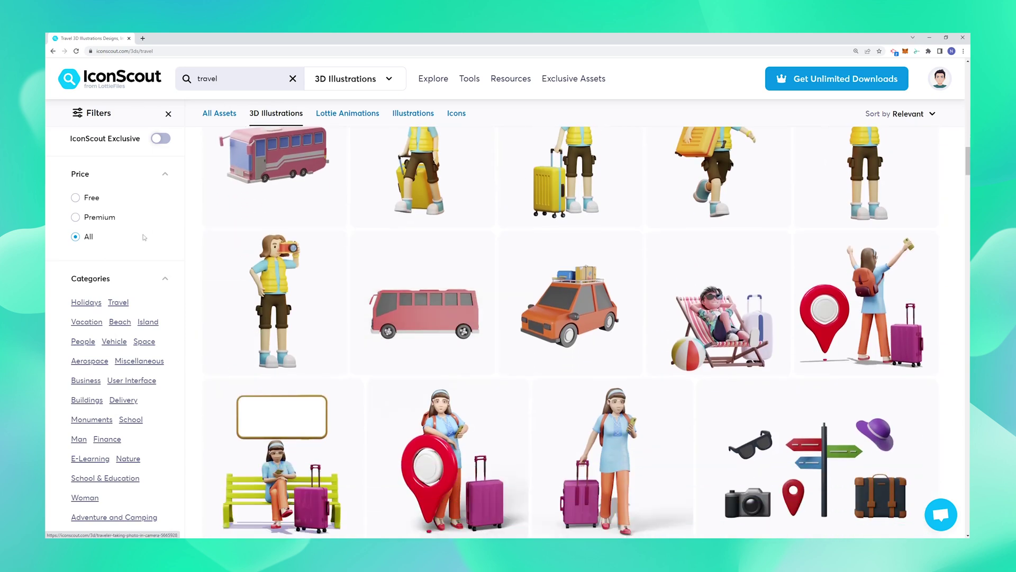
pyautogui.click(163, 279)
pyautogui.scroll(20, 378, 339)
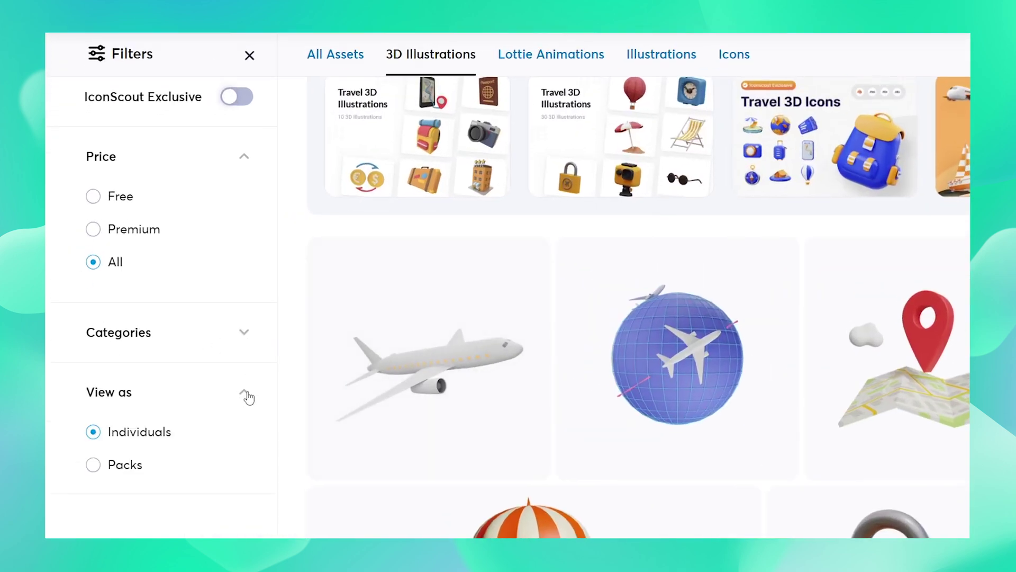
# - Set View as to Packs and scroll through the 192 travel 3D pack cards
pyautogui.click(139, 466)
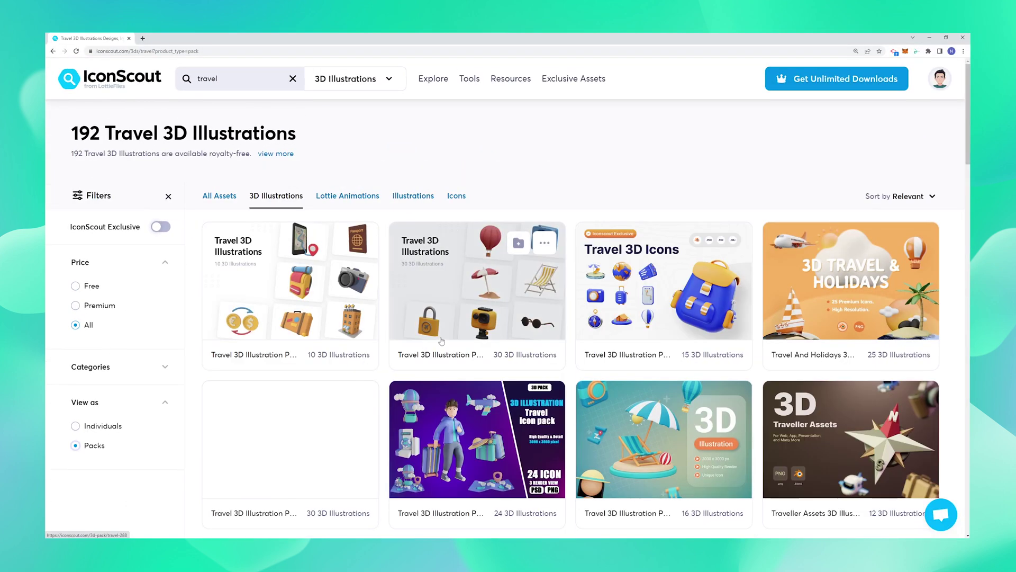
pyautogui.scroll(-1, 602, 331)
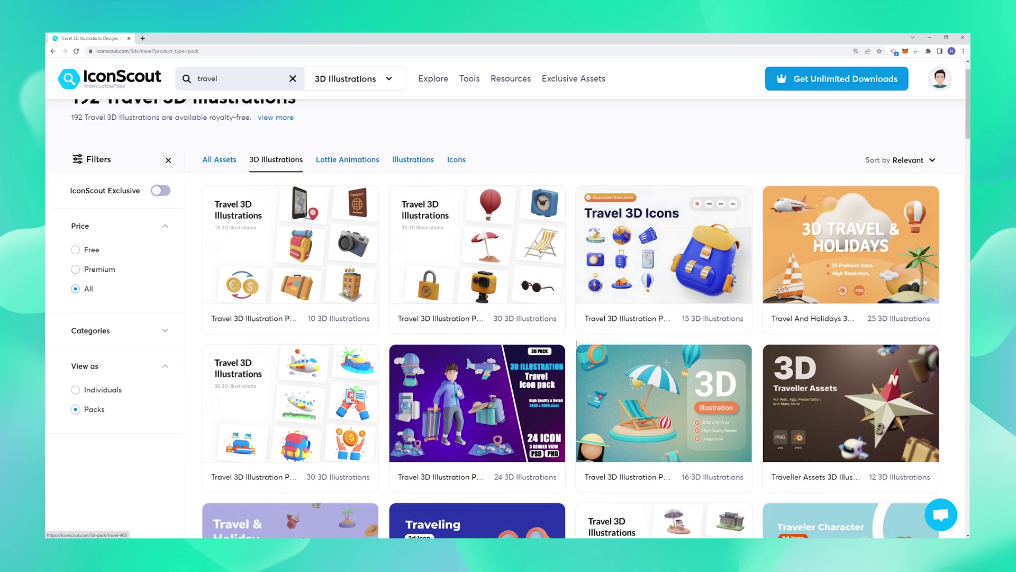
pyautogui.scroll(-1, 573, 344)
pyautogui.scroll(-2, 573, 344)
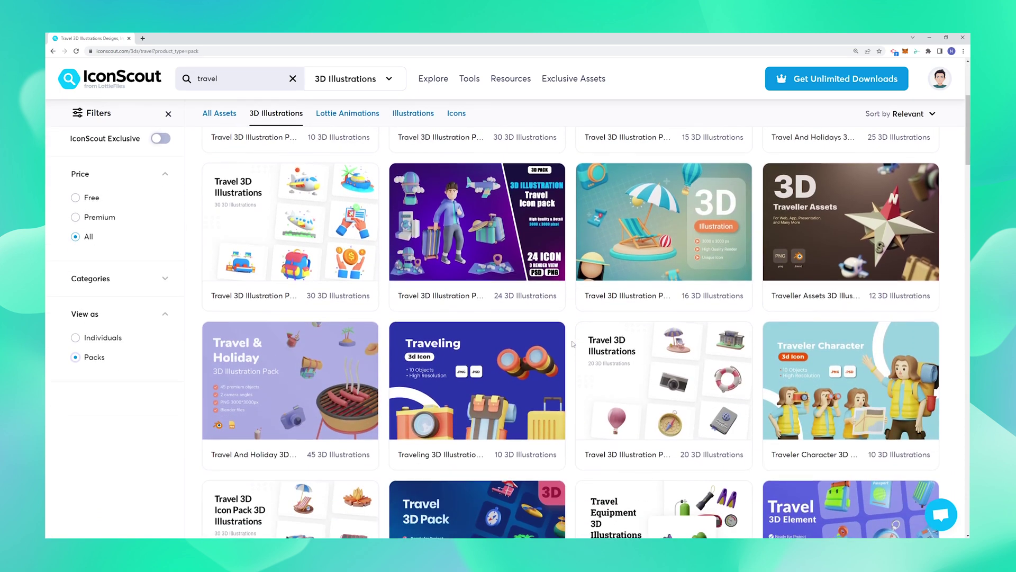
pyautogui.scroll(-2, 572, 344)
pyautogui.scroll(-2, 573, 344)
pyautogui.scroll(-3, 572, 344)
pyautogui.scroll(-2, 573, 344)
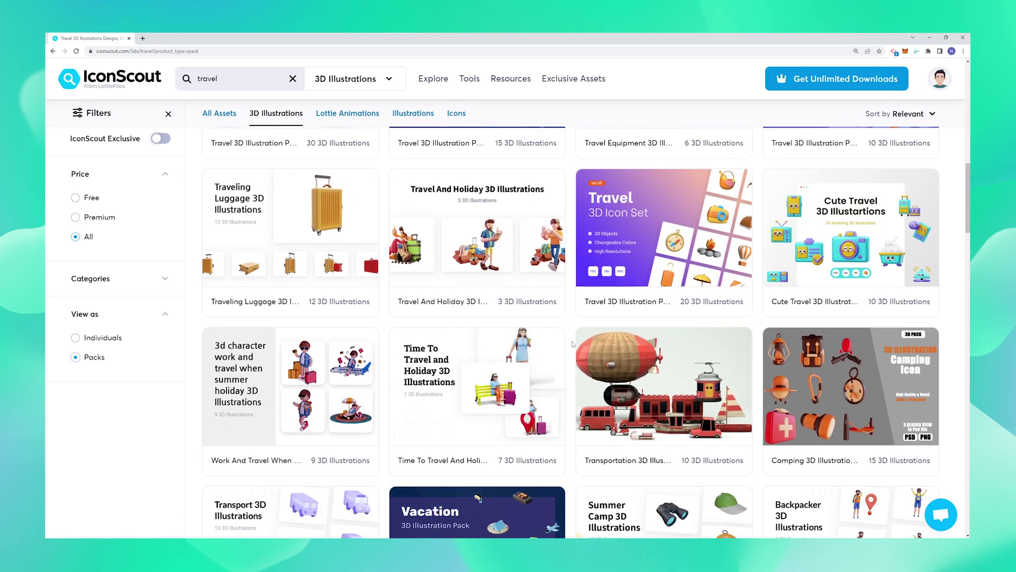
pyautogui.scroll(-3, 572, 344)
pyautogui.scroll(5, 572, 344)
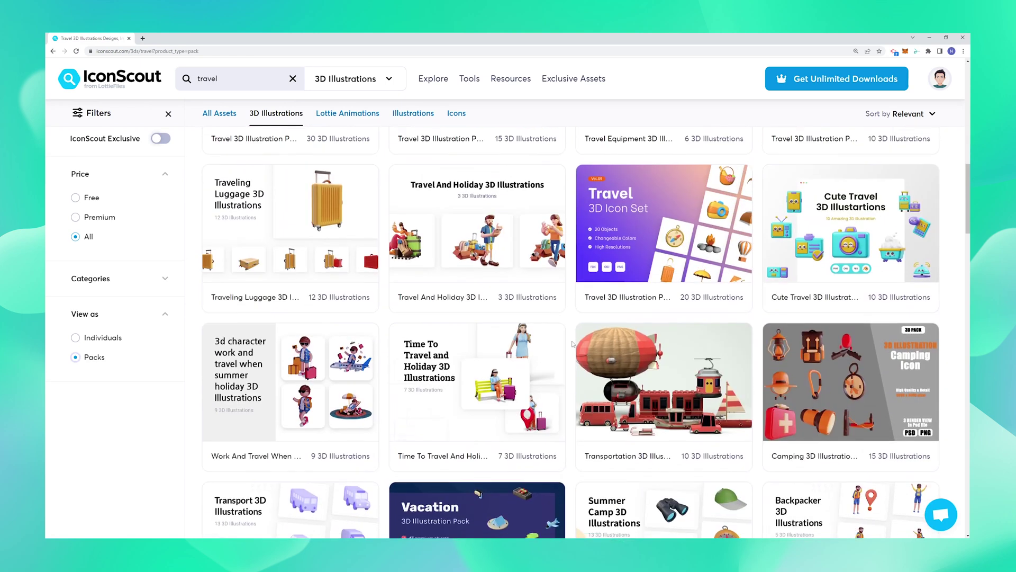
pyautogui.scroll(8, 572, 344)
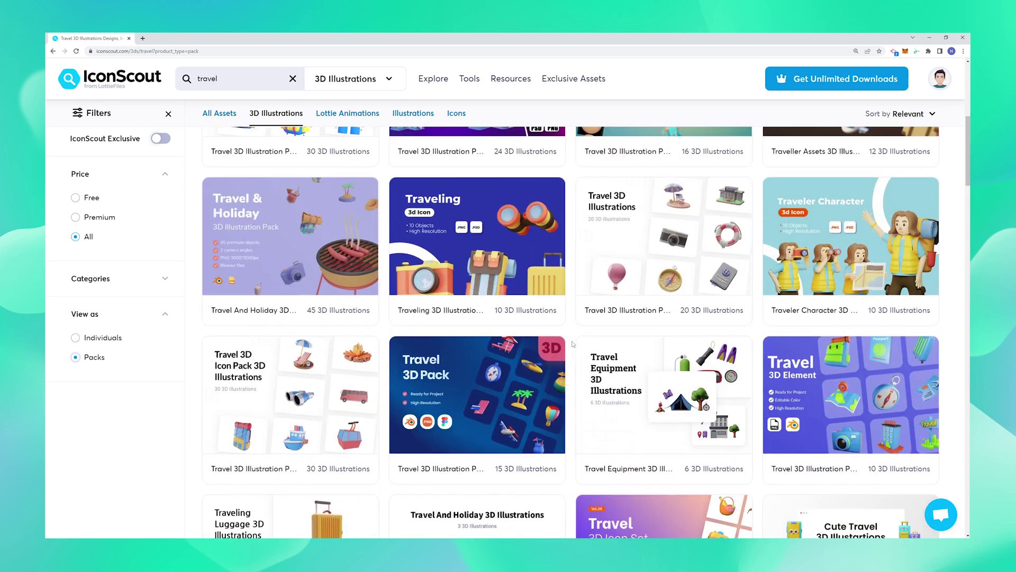
pyautogui.scroll(1, 572, 344)
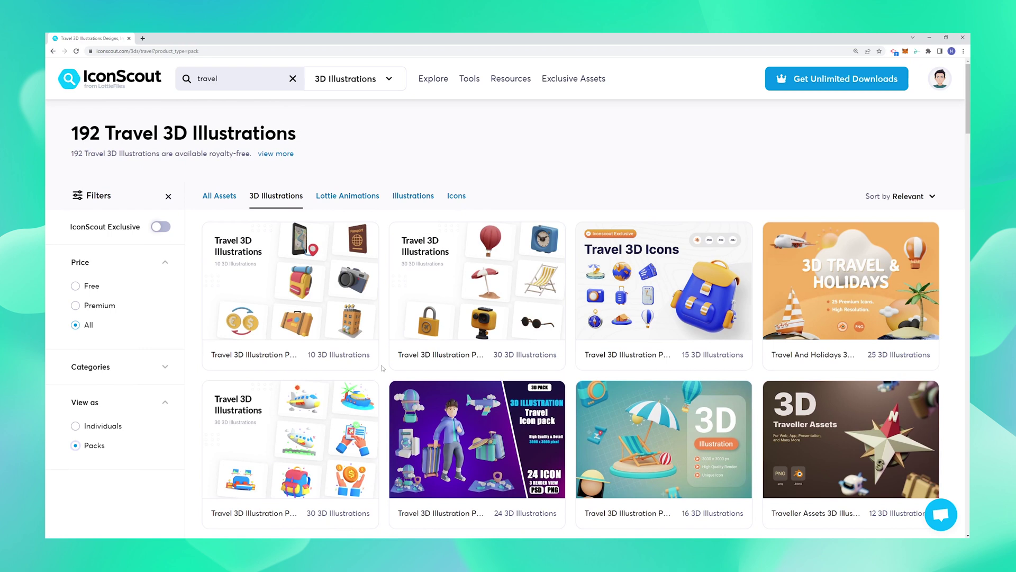
pyautogui.scroll(-1, 383, 367)
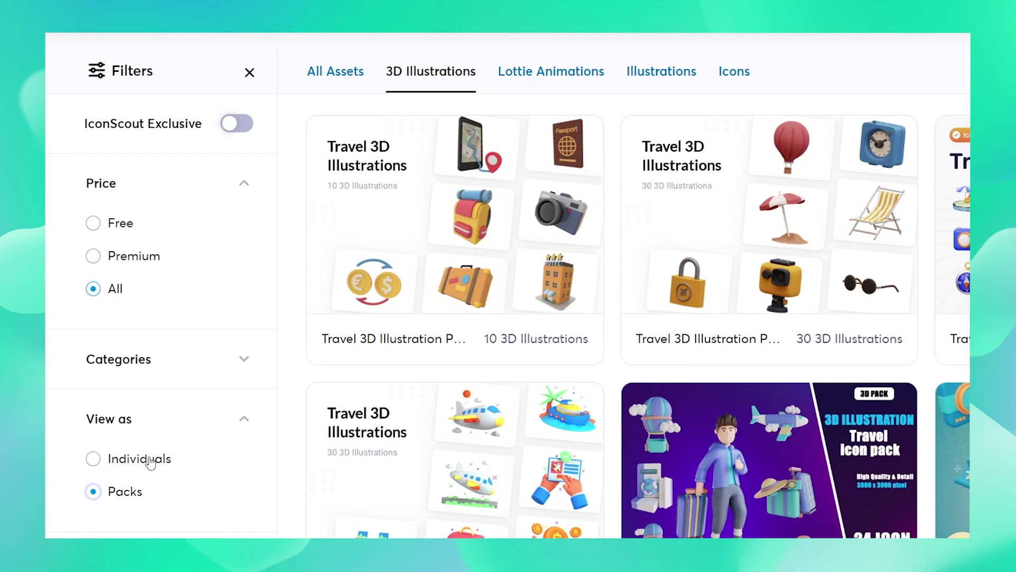
# - Set View as back to Individuals (1,877 results) and scroll to the Beach Travel Suitcase tile
pyautogui.click(150, 460)
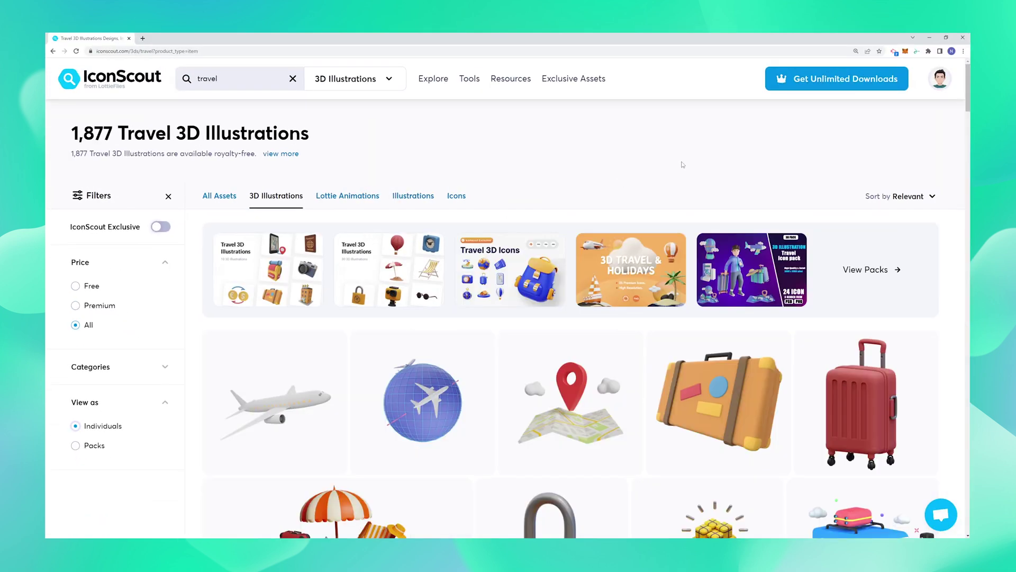
pyautogui.scroll(-8, 681, 201)
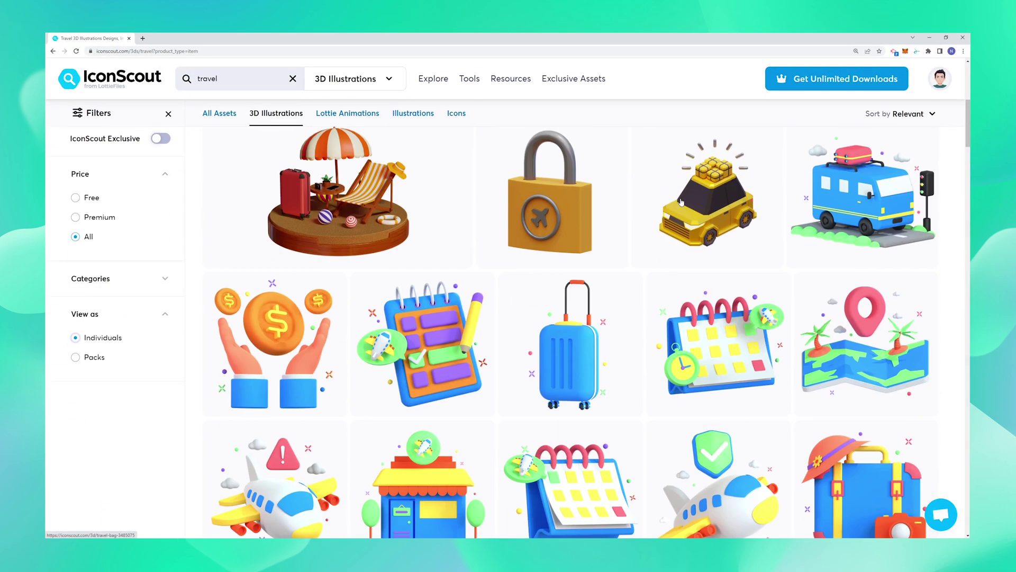
pyautogui.scroll(-10, 681, 201)
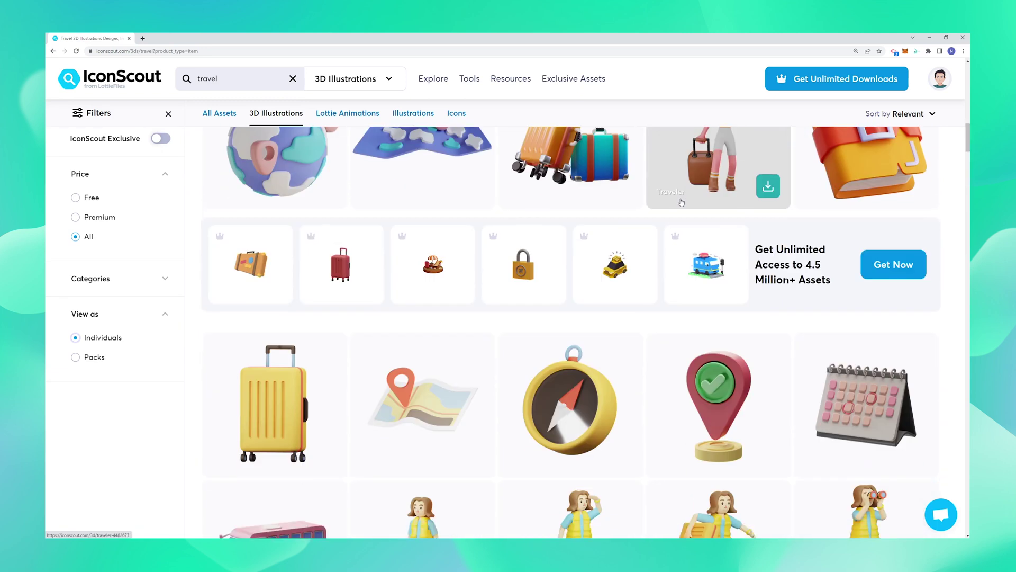
pyautogui.scroll(-10, 681, 201)
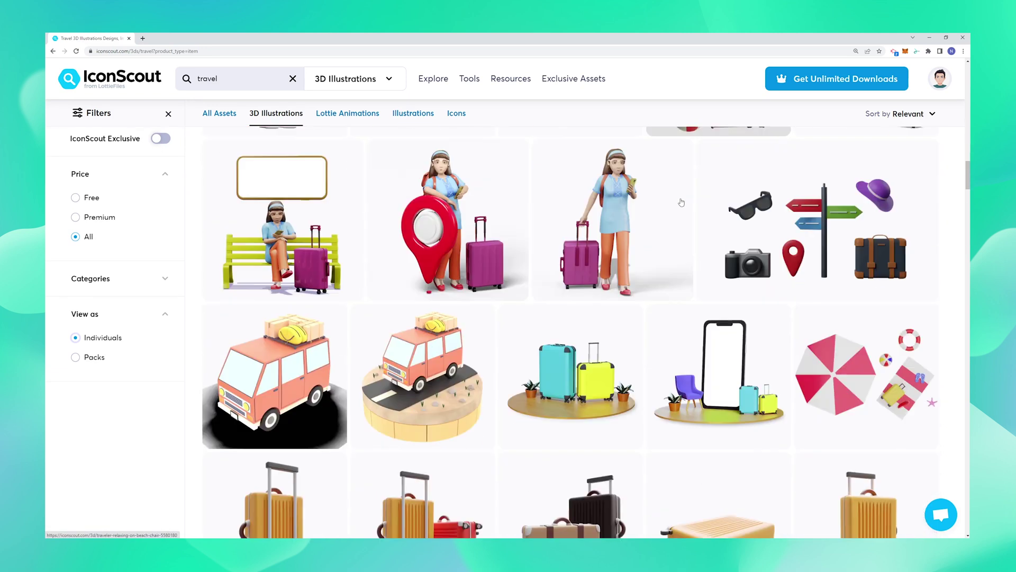
pyautogui.scroll(-9, 681, 202)
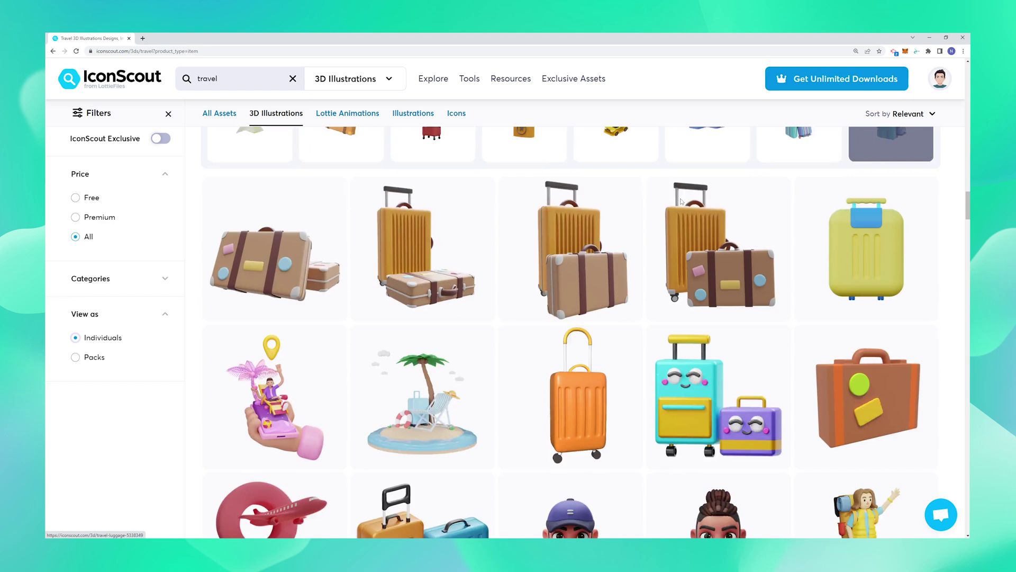
pyautogui.scroll(-3, 681, 201)
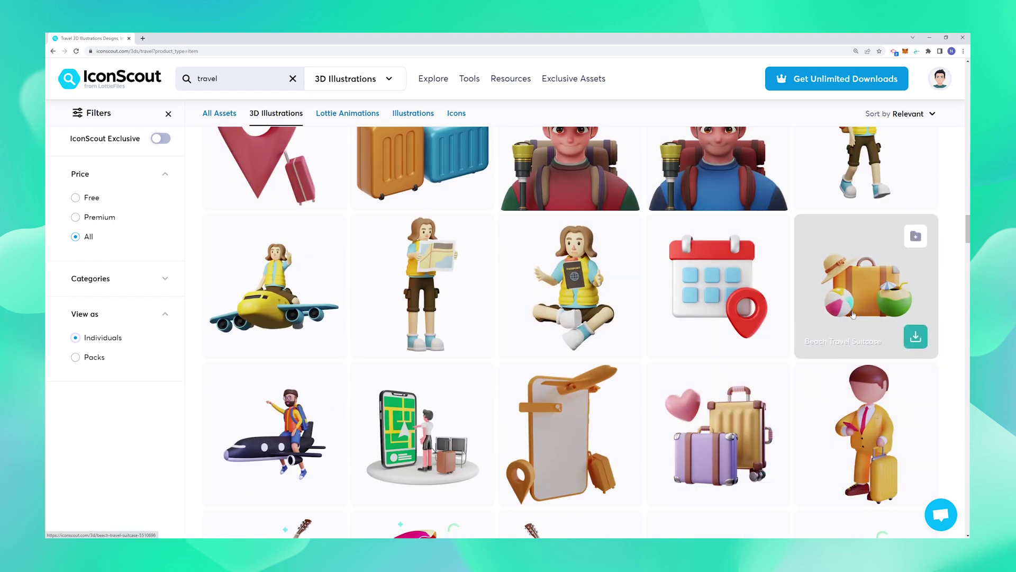
# - Open the Beach Travel Suitcase illustration and preview its image full size before exiting
pyautogui.click(849, 281)
pyautogui.click(438, 222)
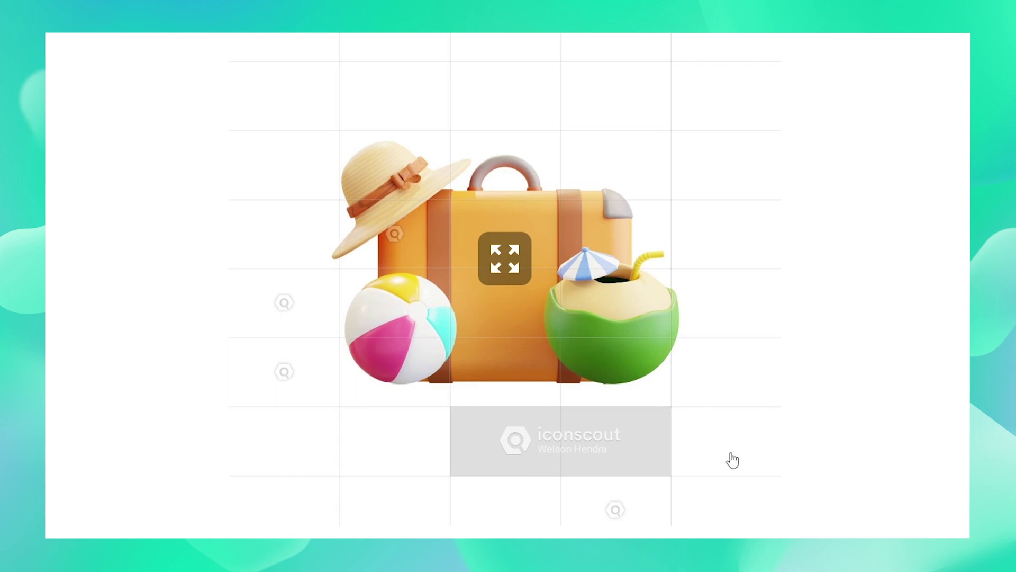
pyautogui.press('Escape')
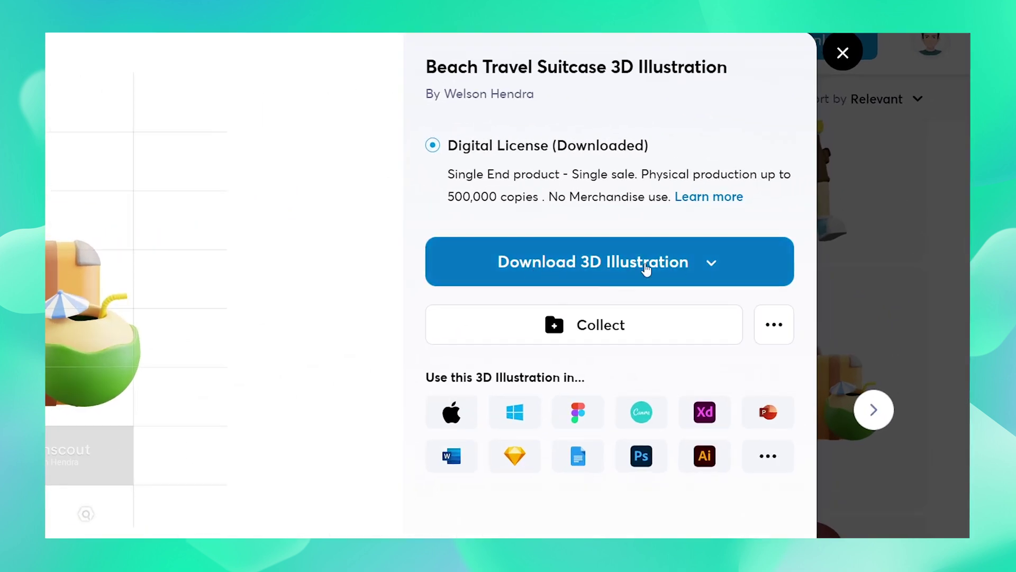
# - Download the Beach Travel Suitcase illustration in ZIP format
pyautogui.click(646, 267)
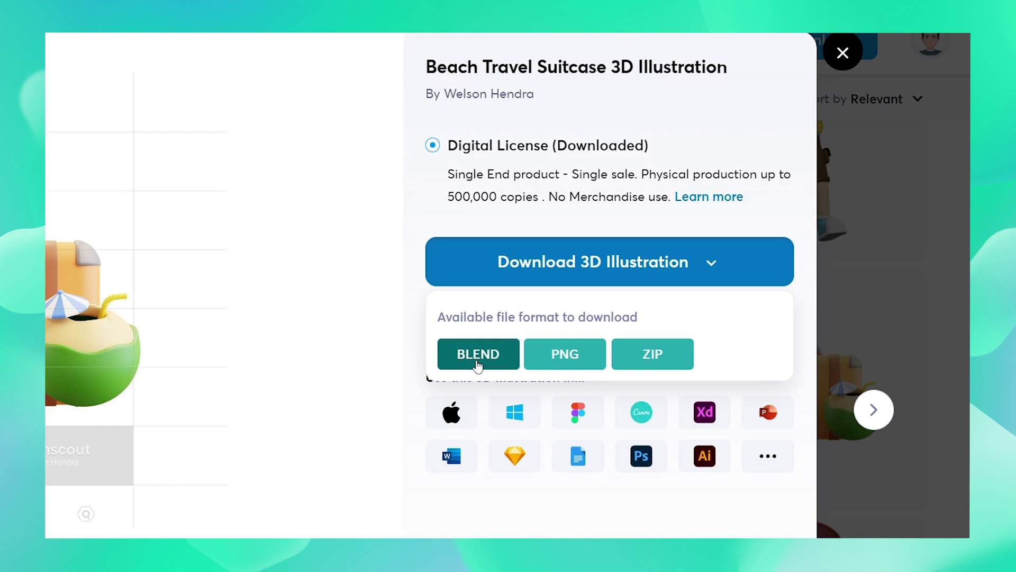
pyautogui.click(672, 357)
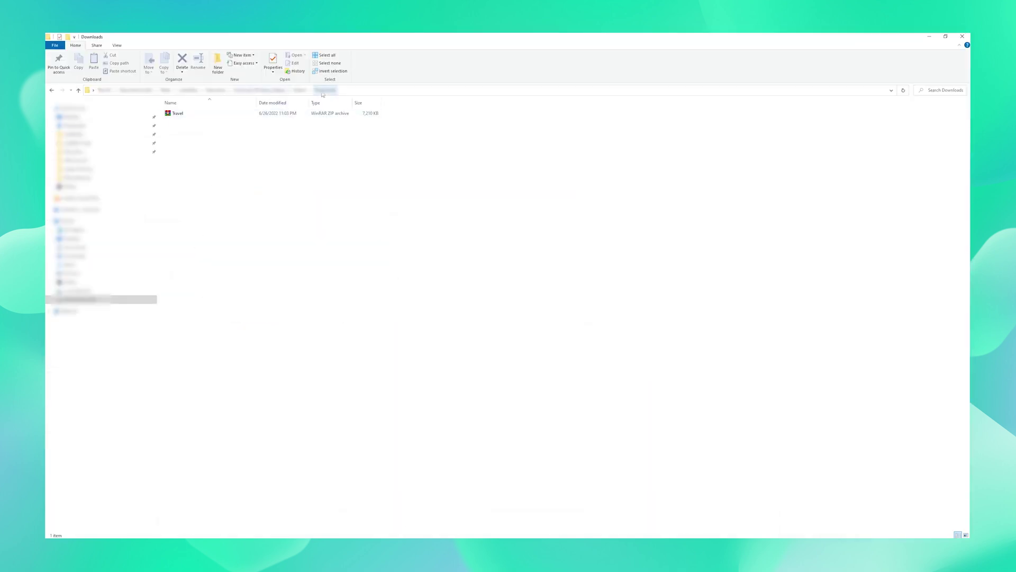
# - Extract the 7,210 KB Travel ZIP into a Travel folder in Downloads and open that folder
pyautogui.rightClick(184, 114)
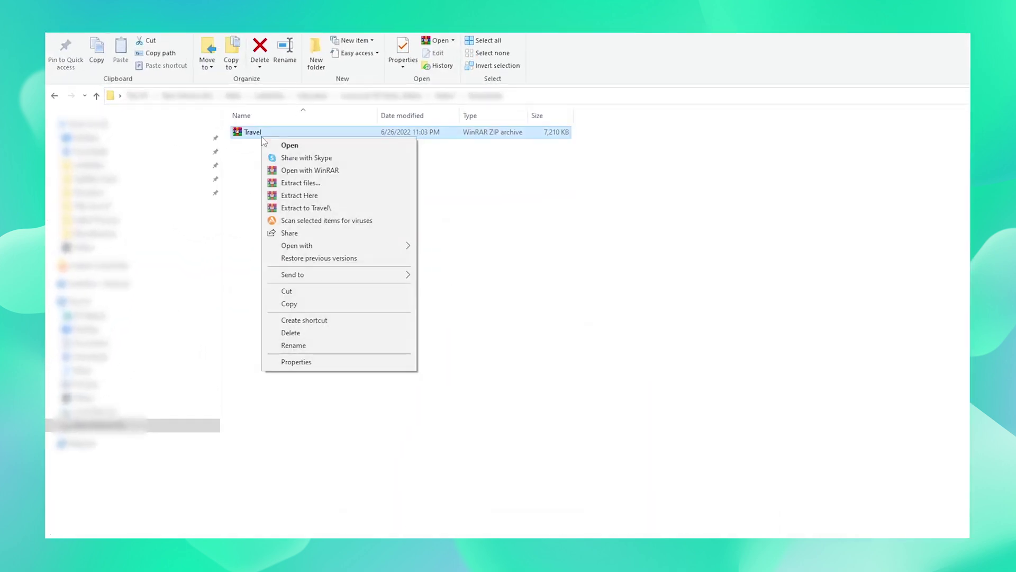
pyautogui.click(296, 183)
pyautogui.click(812, 530)
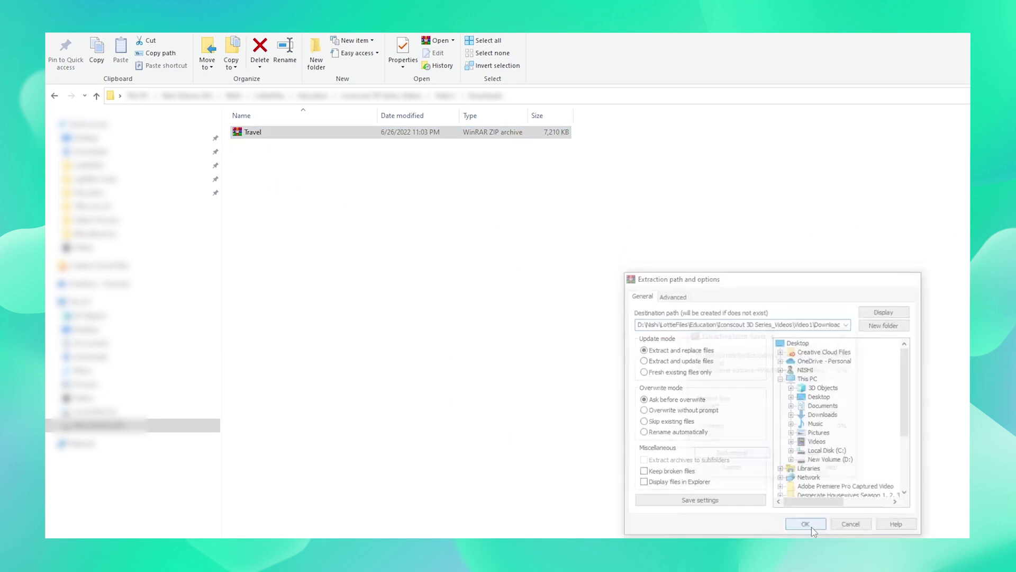
pyautogui.click(301, 135)
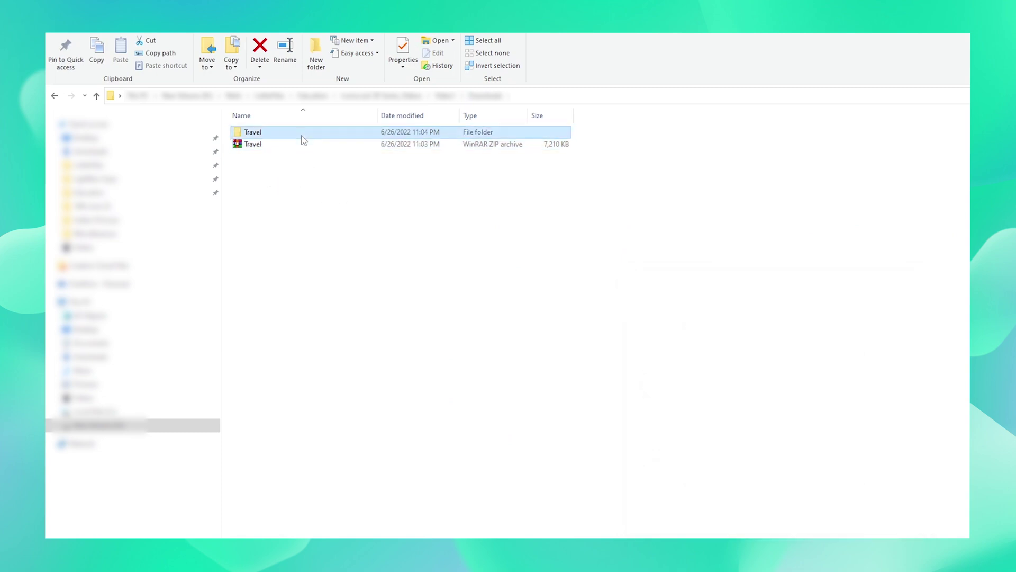
pyautogui.doubleClick(302, 135)
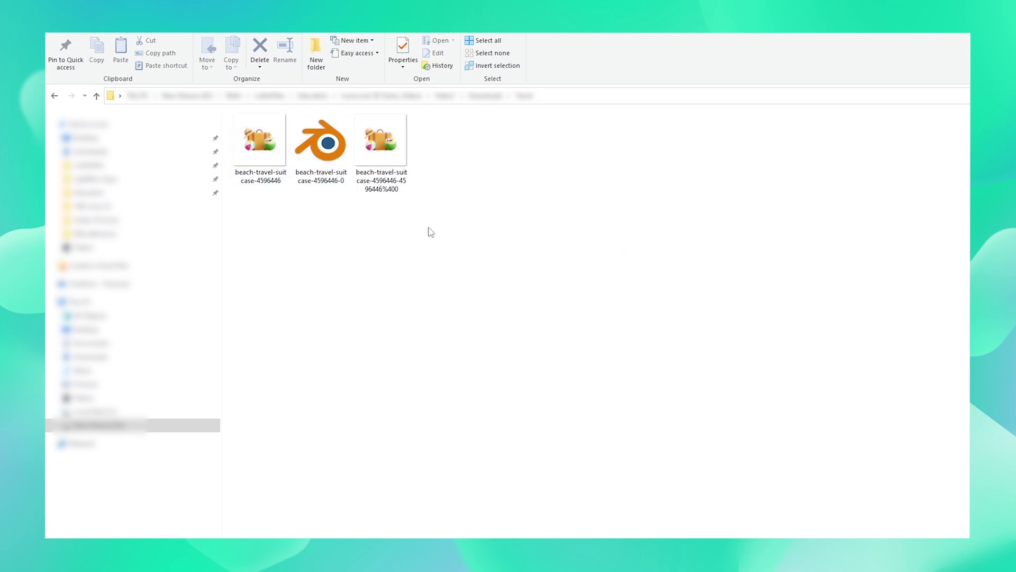